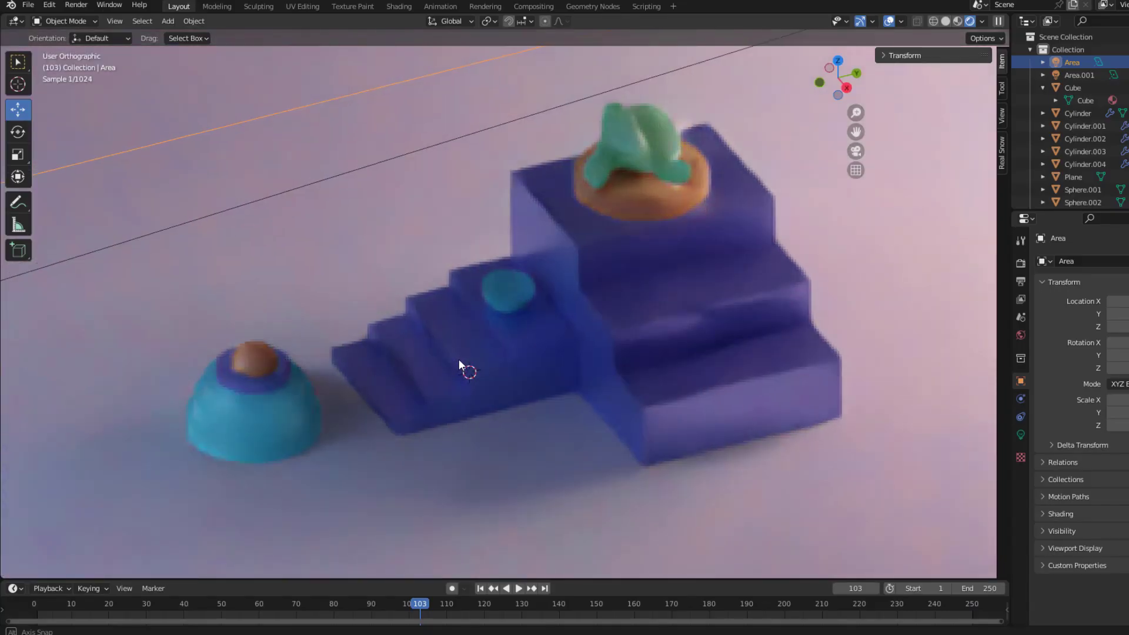
middle_click_drag(457, 359, 478, 358)
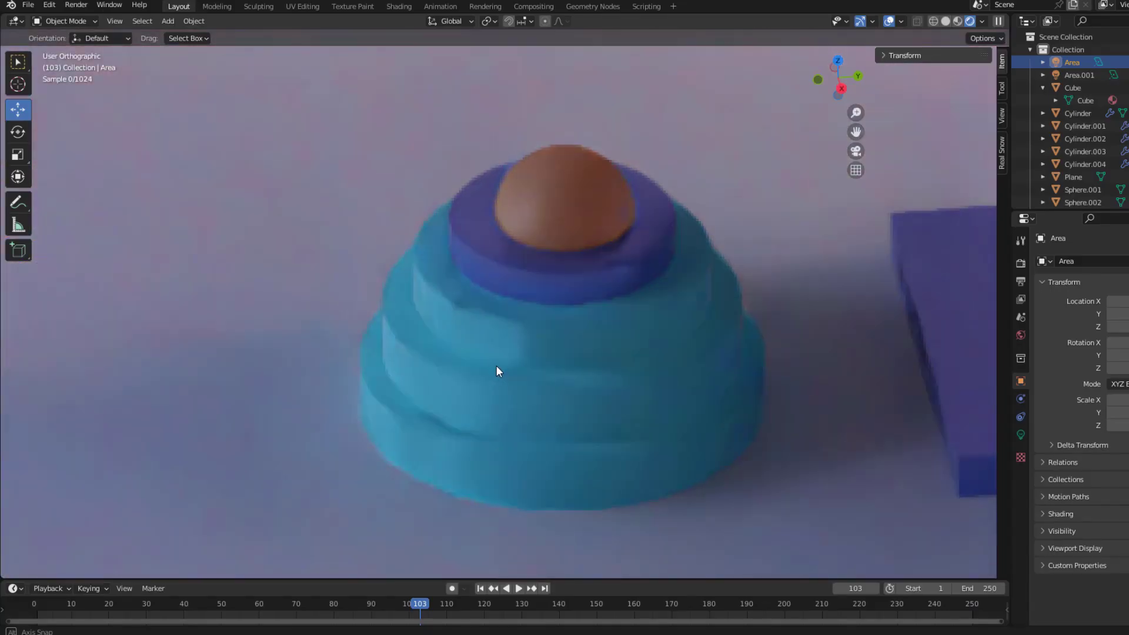
middle_click_drag(497, 370, 486, 315)
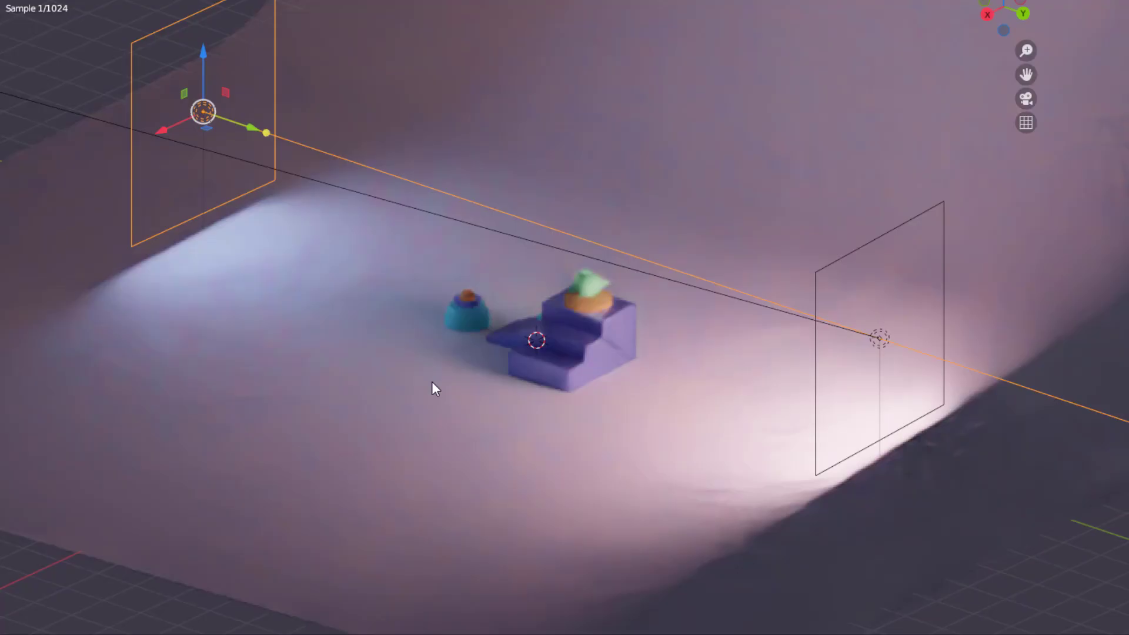
scroll(432, 381, "up", 3)
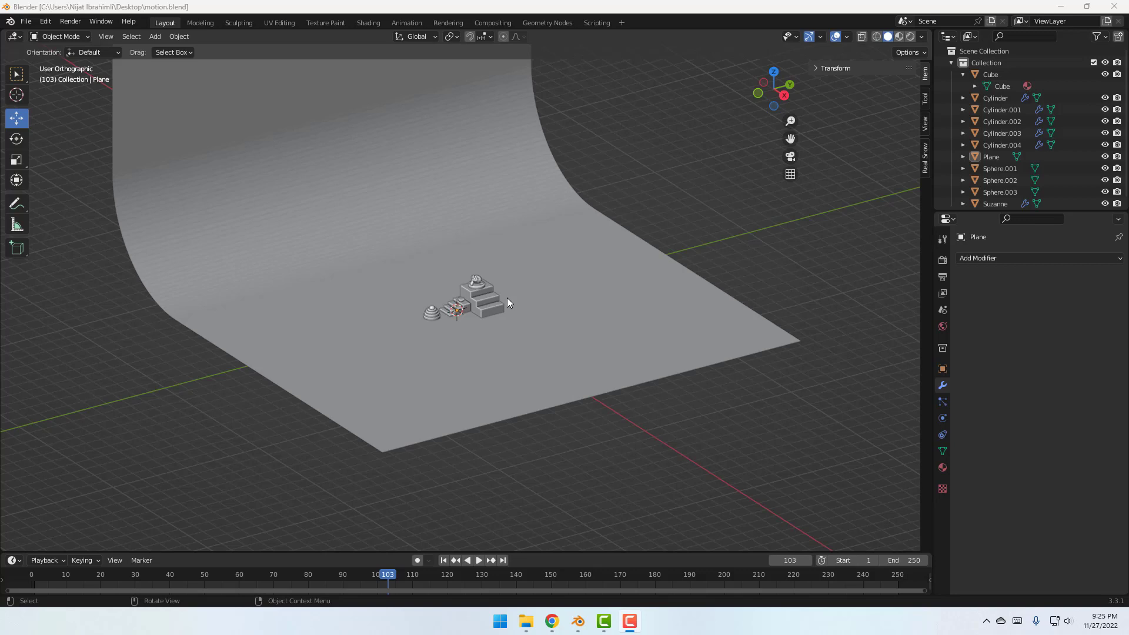
Set the render engine to Cycles with GPU Compute as the device, and enable viewport denoising.
scroll(473, 278, "up", 8)
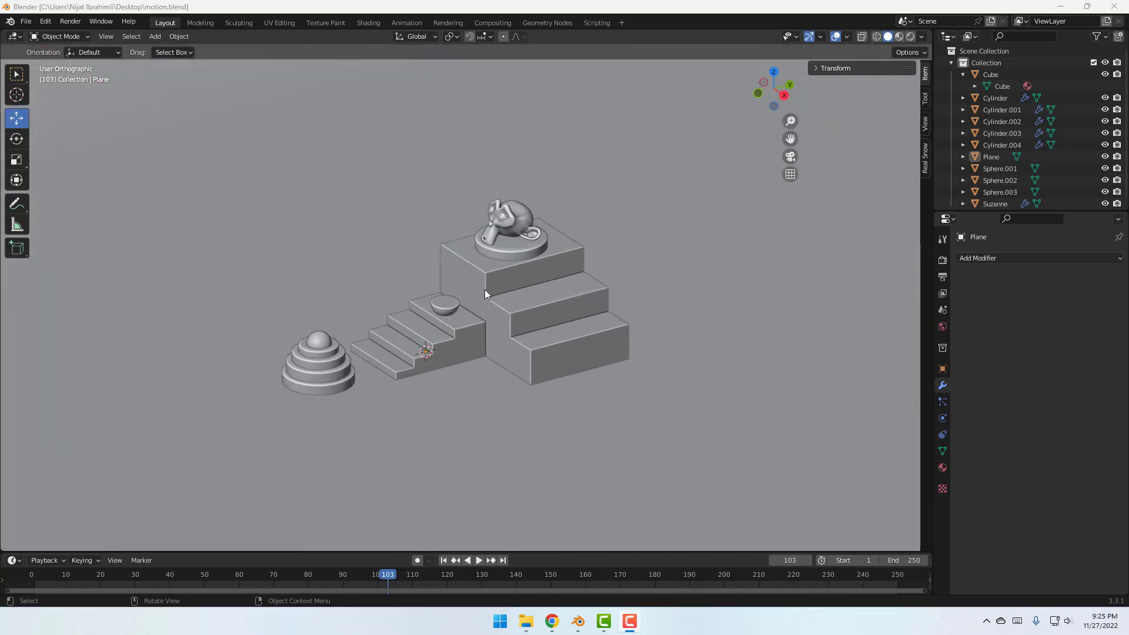
left_click(942, 261)
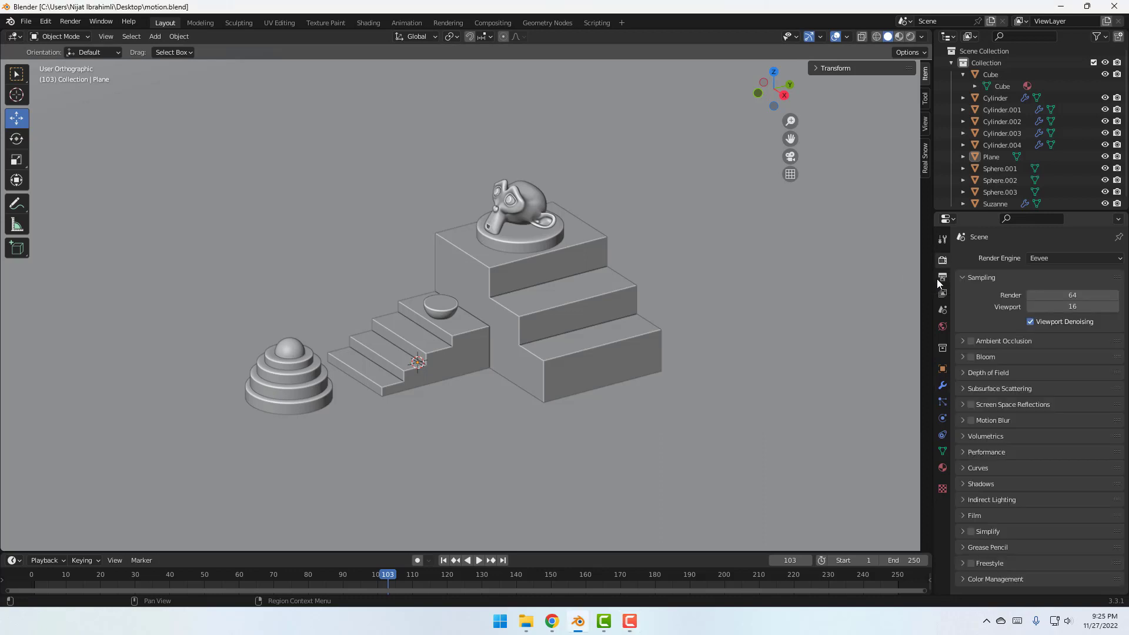
left_click(1052, 263)
left_click(1053, 297)
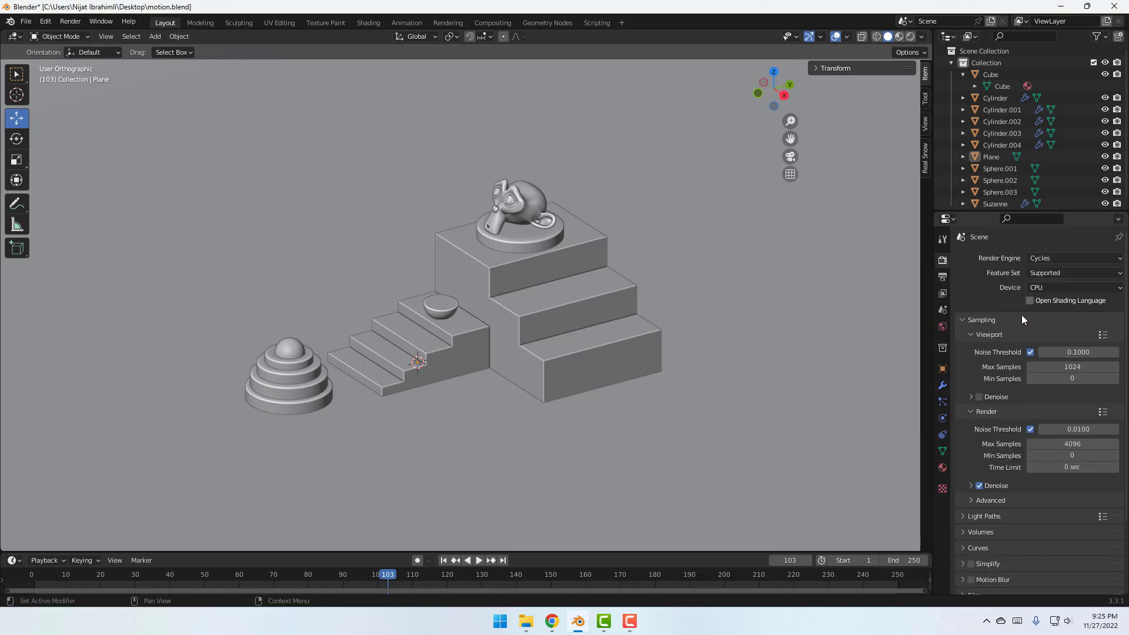
left_click(1046, 288)
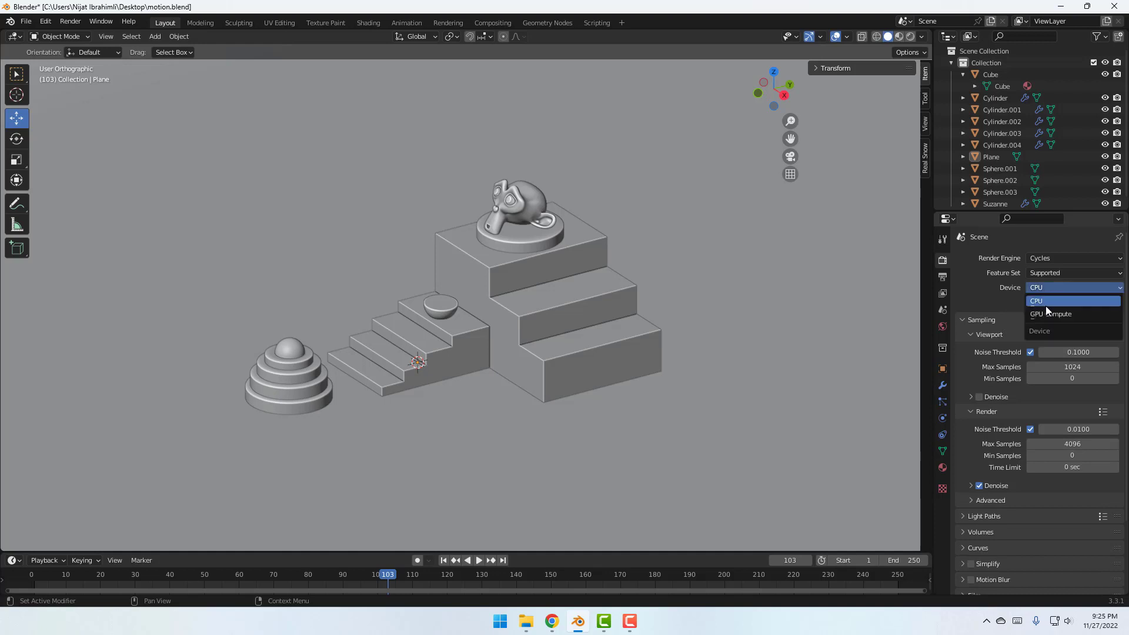
left_click(1043, 316)
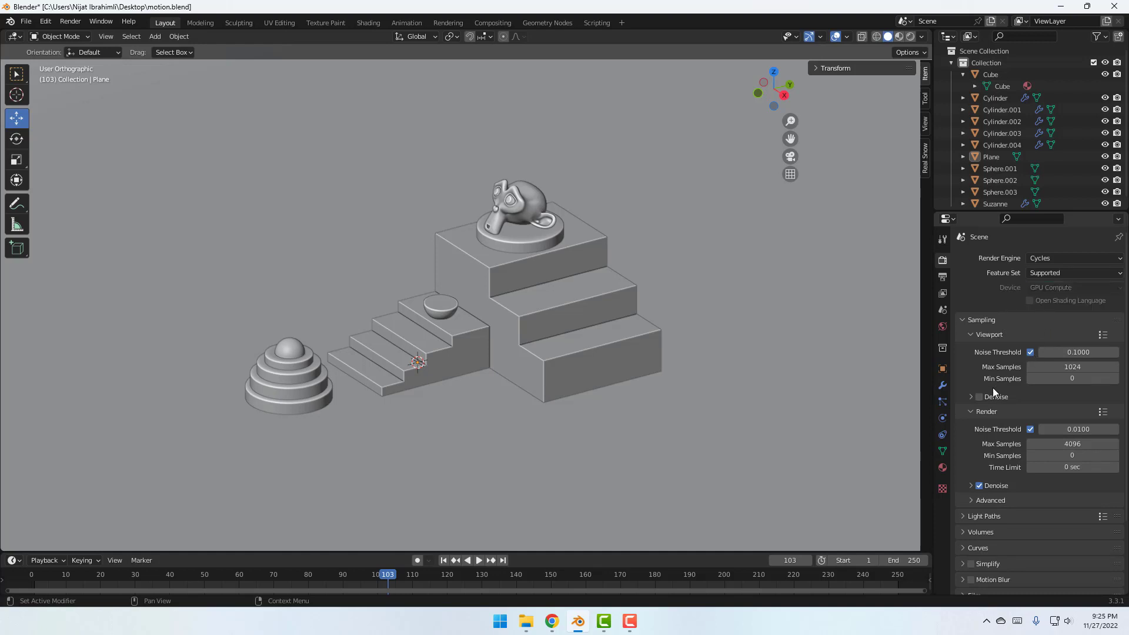
left_click(979, 397)
Switch the viewport to material preview and give the staircase a new material with a light blue-violet base color.
left_click(898, 36)
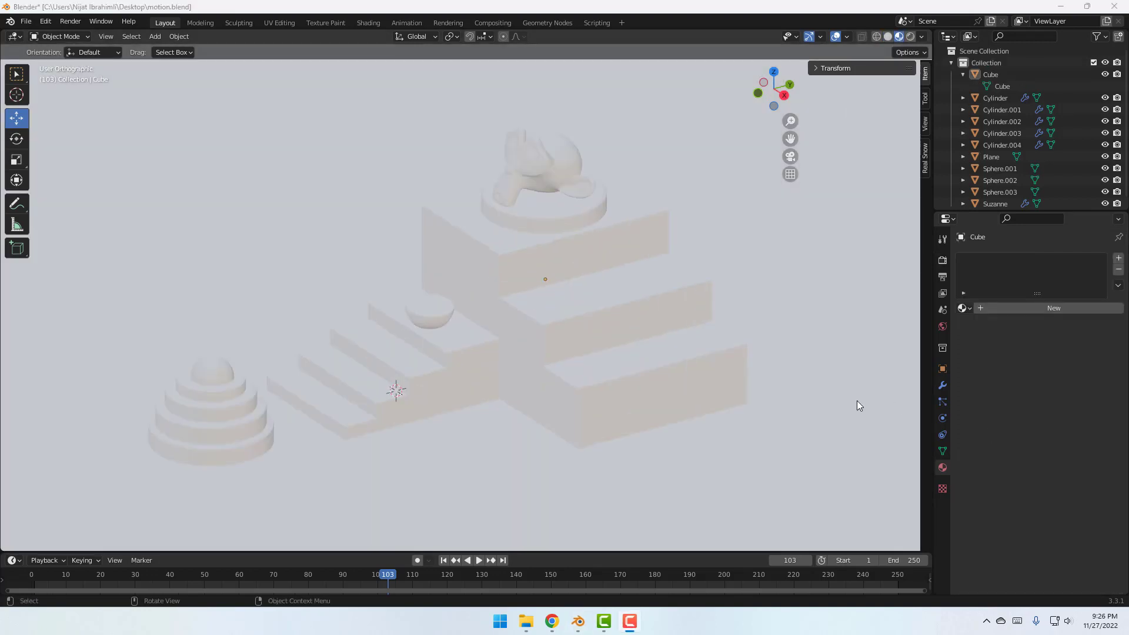
left_click(599, 285)
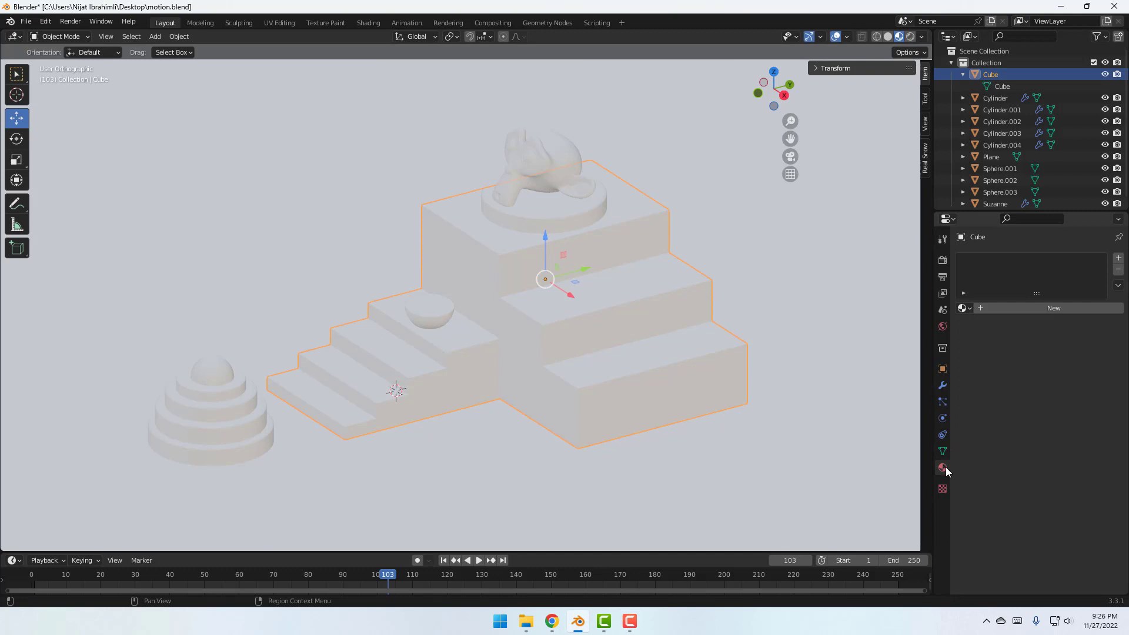
left_click(1038, 308)
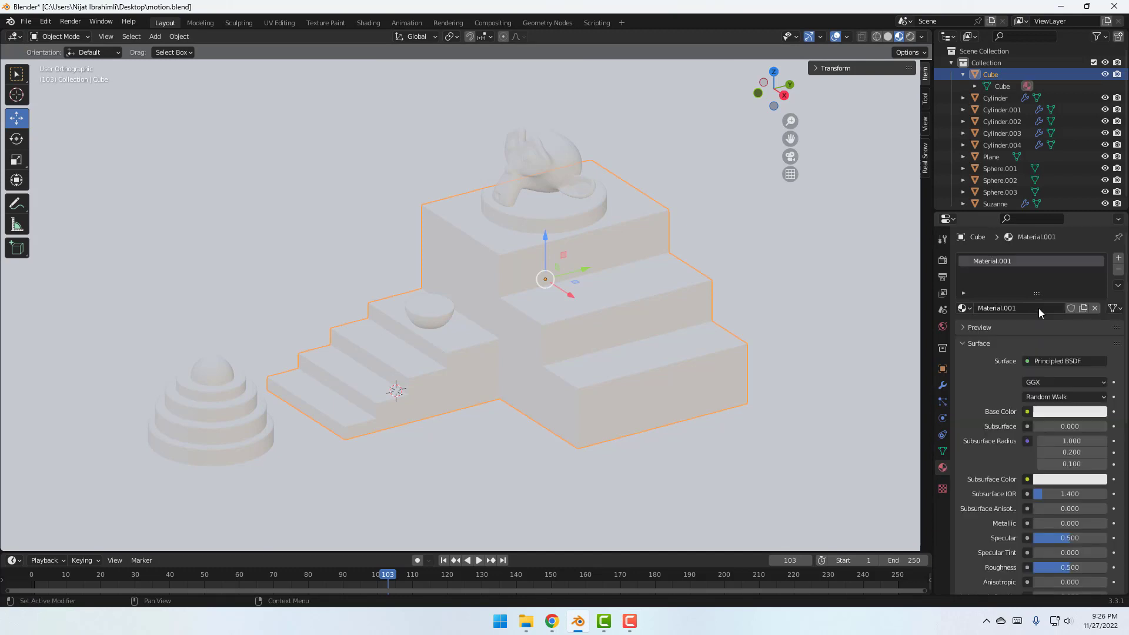
left_click(1047, 414)
left_click_drag(1045, 284, 1060, 274)
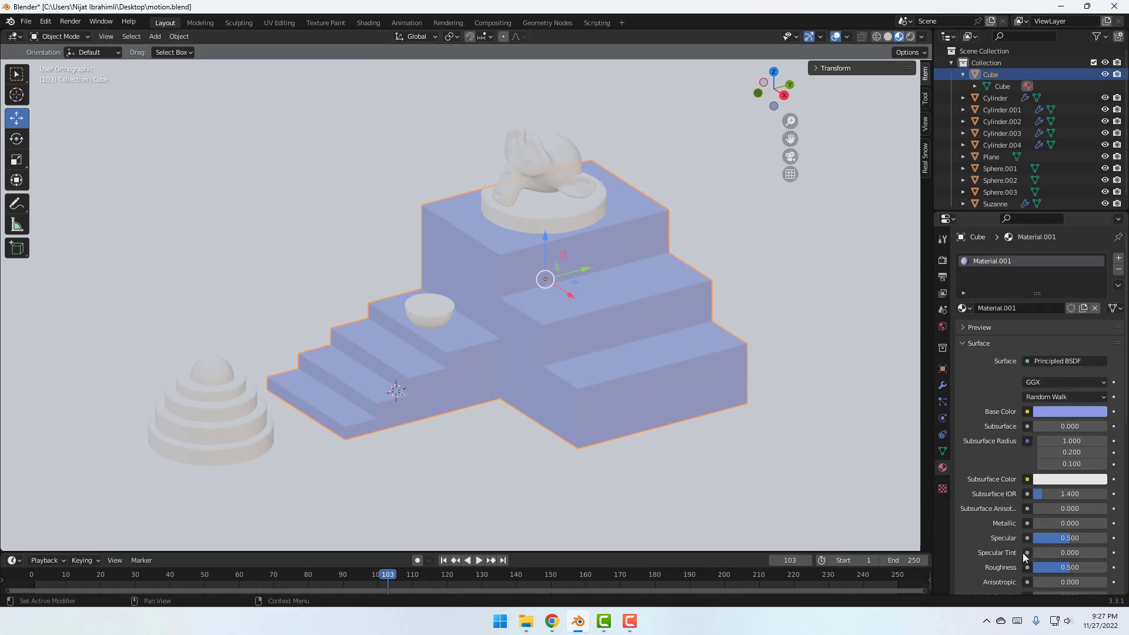
Set the staircase material's roughness to about 0.634, specular to about 0.437 and metallic to about 0.480.
left_click_drag(1061, 568, 1073, 567)
mouse_move(1070, 538)
left_mouse_down()
mouse_move(1048, 537)
mouse_move(1066, 538)
mouse_move(1039, 524)
mouse_move(1069, 523)
left_mouse_up()
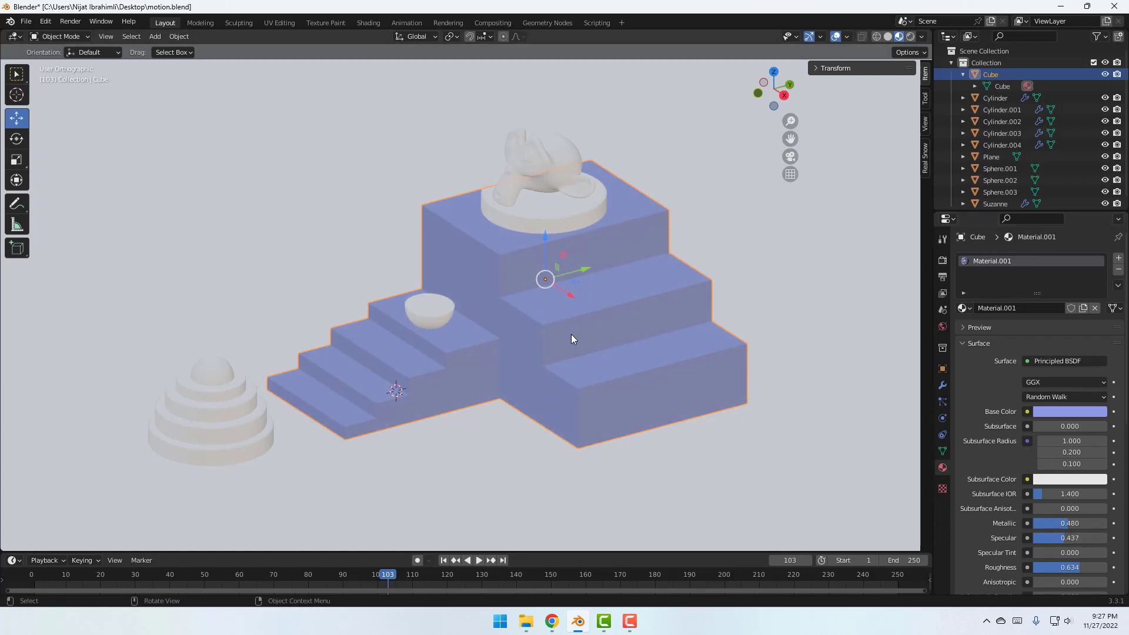
Give the round pedestal under the monkey head a new material with a yellow base color, hue about 0.125.
scroll(619, 368, "up", 3)
scroll(602, 370, "down", 1)
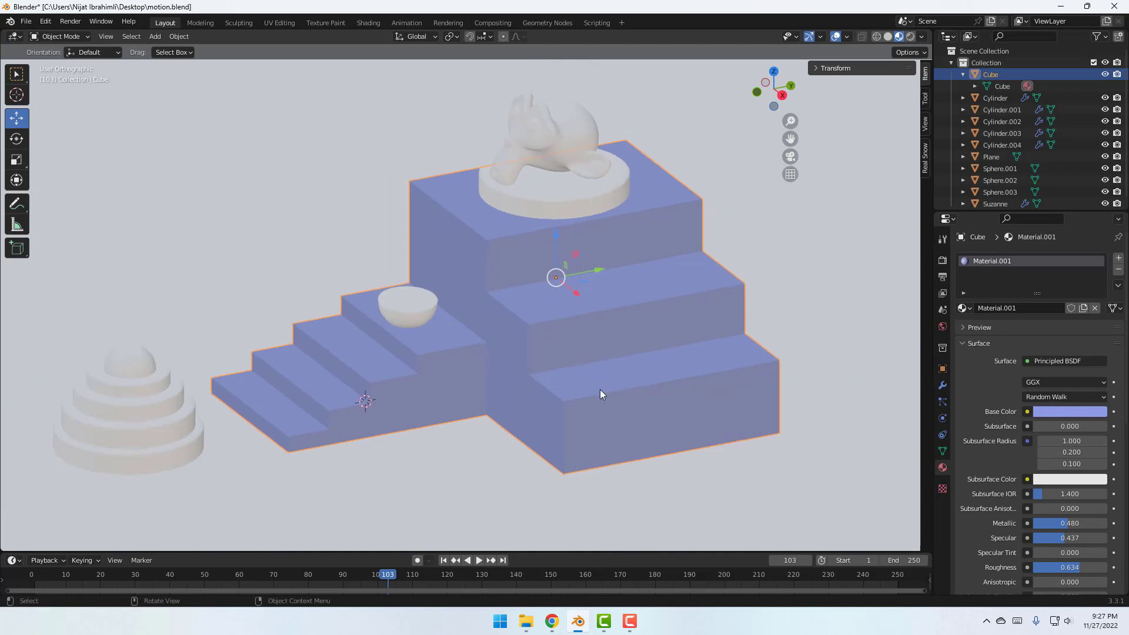
left_click(567, 184)
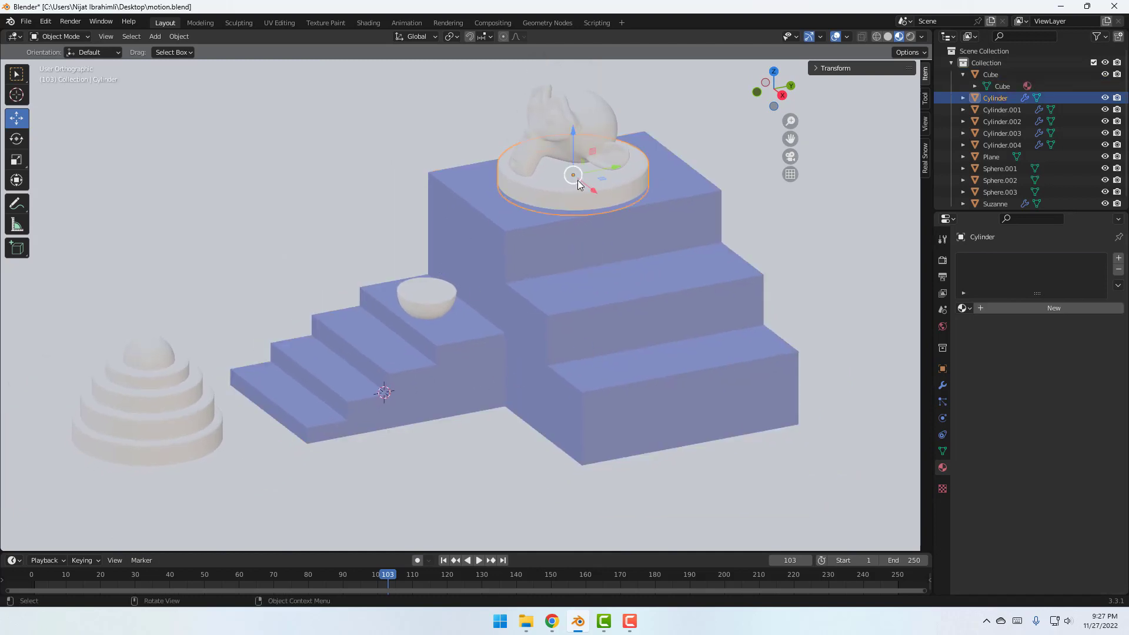
left_click(1058, 309)
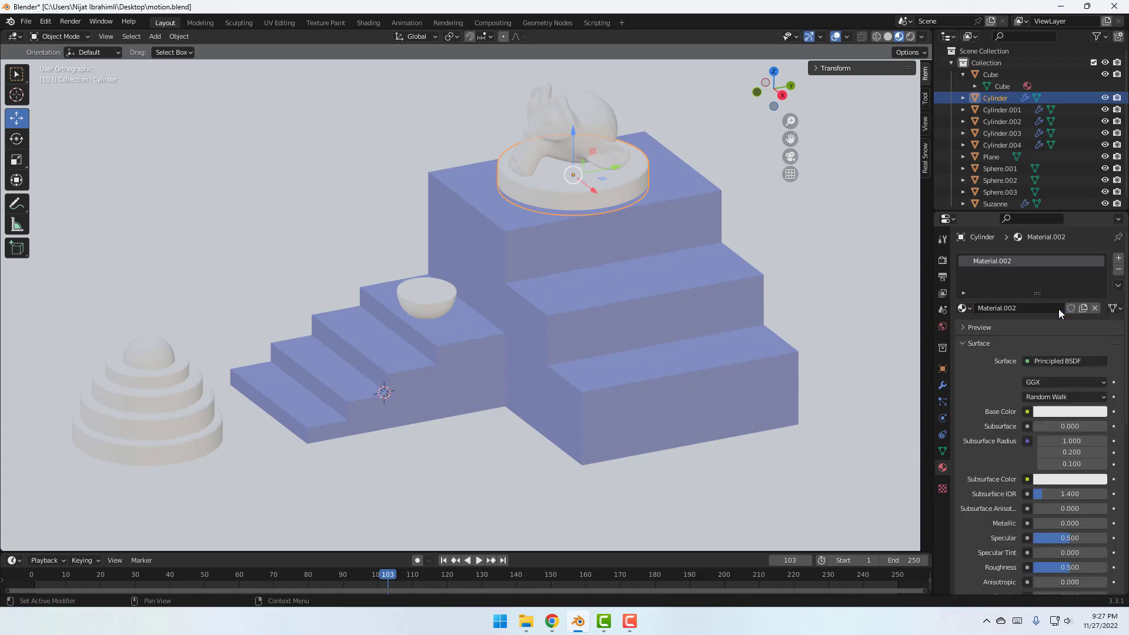
left_click(1056, 412)
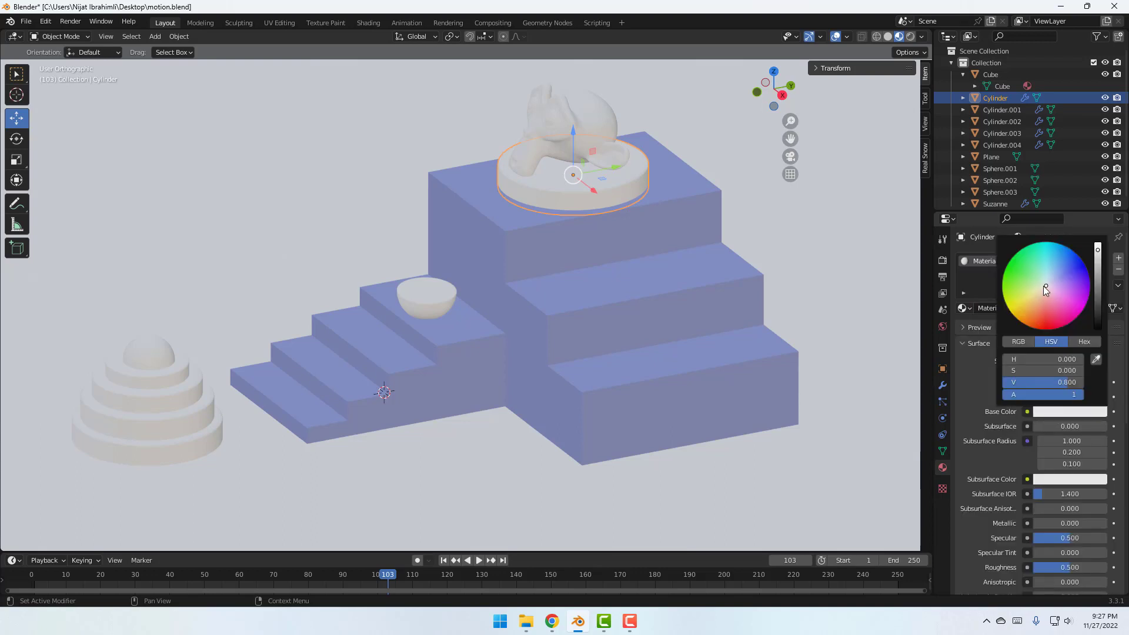
left_click_drag(1044, 288, 1026, 301)
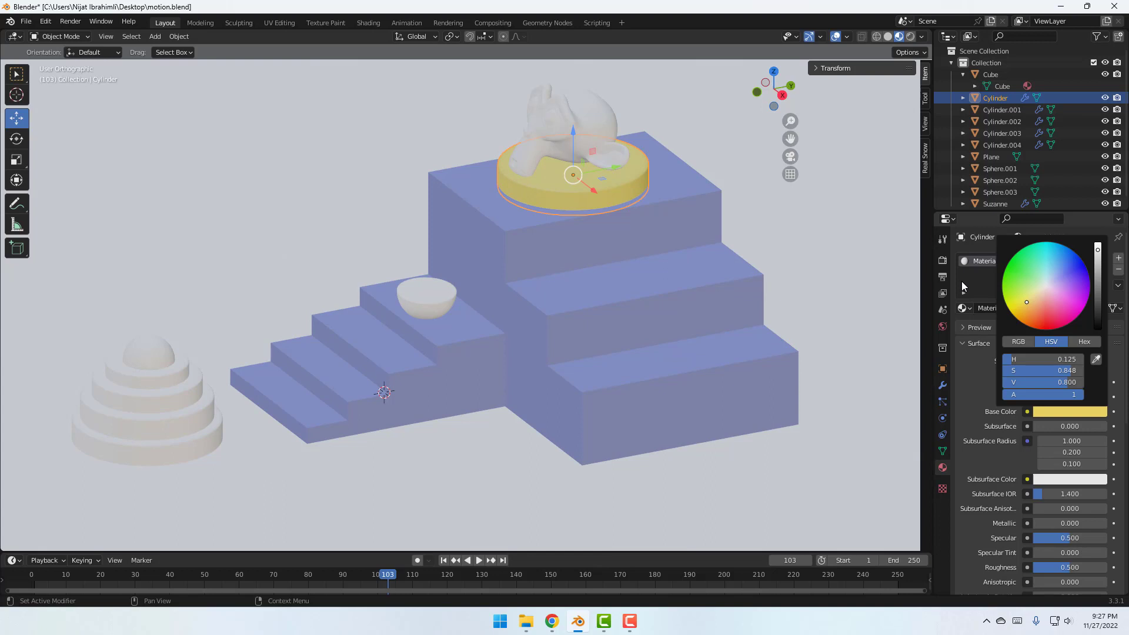
Give the monkey head a new material with a green base color, hue about 0.365 and saturation about 0.765.
left_click(593, 122)
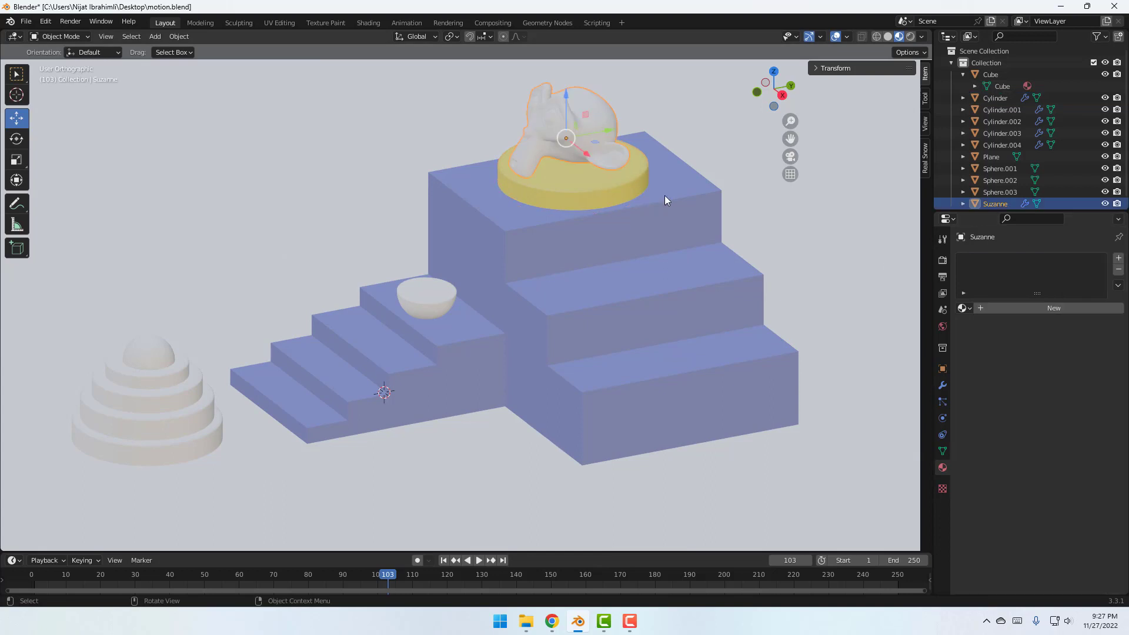
left_click(1037, 309)
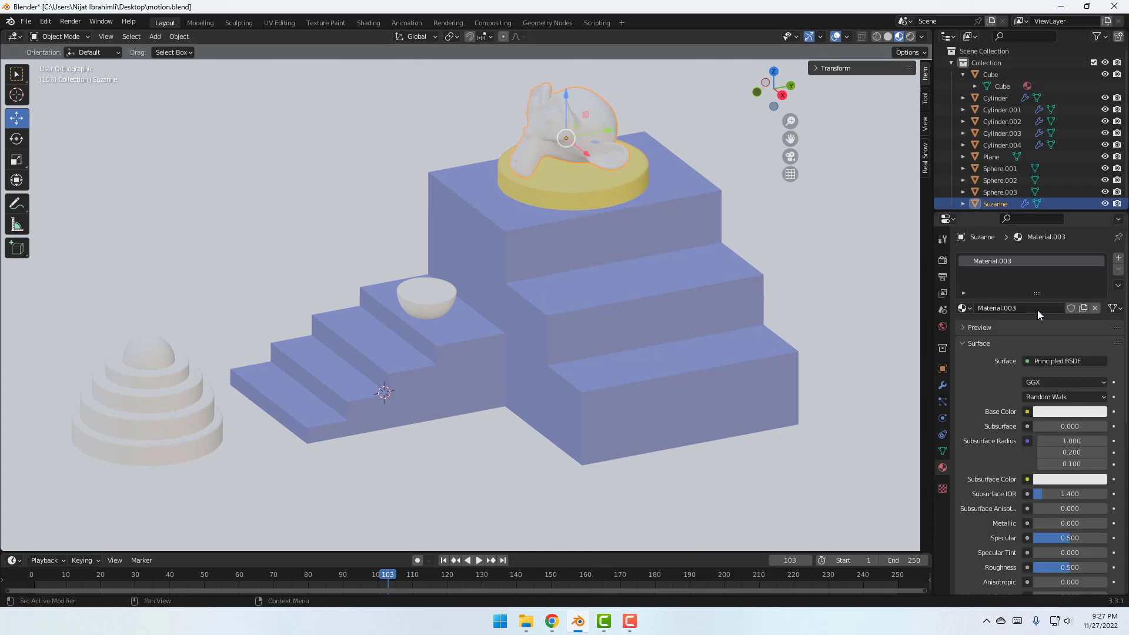
left_click(1050, 412)
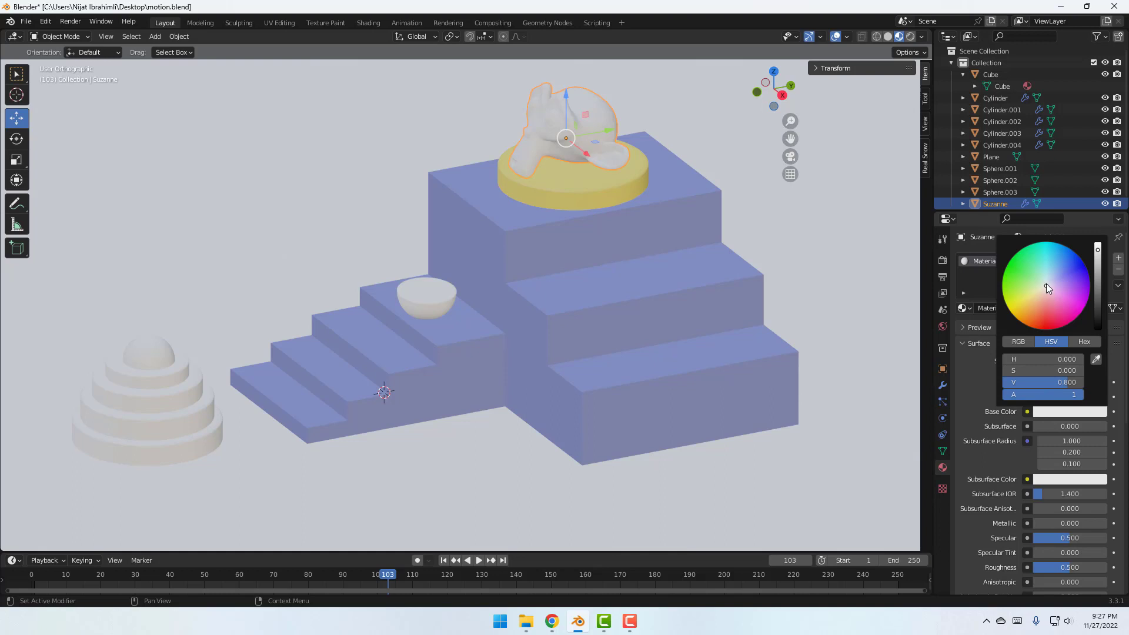
mouse_move(1046, 285)
left_mouse_down()
mouse_move(1052, 291)
mouse_move(1035, 274)
left_mouse_up()
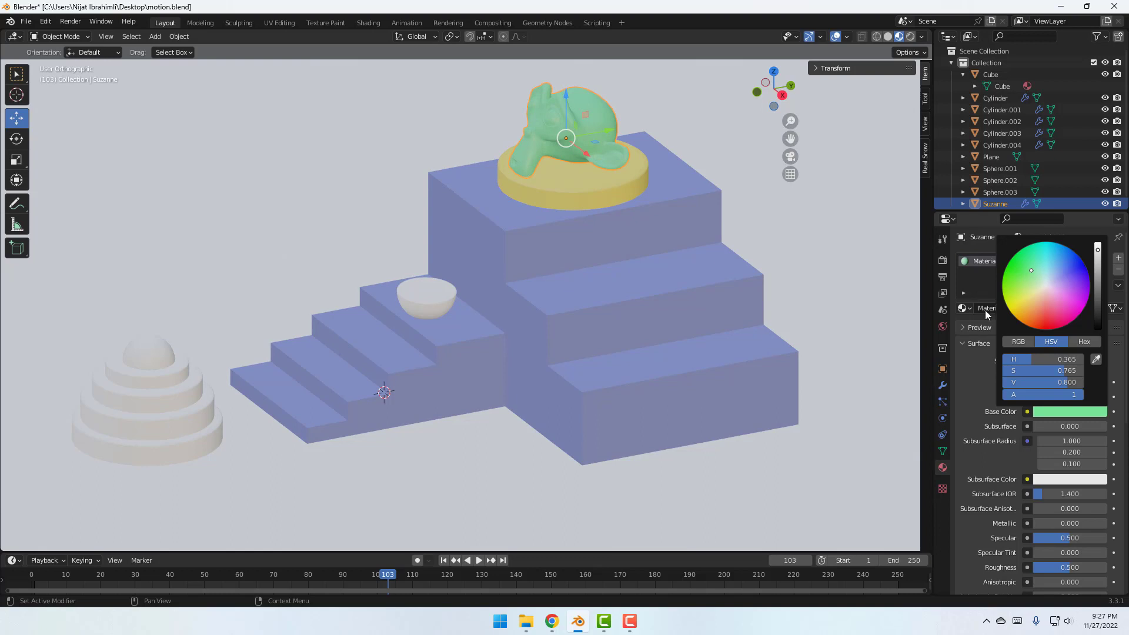
Give the half-sphere on the small stairs a new material with a turquoise base color, hue about 0.489 and saturation about 0.883.
left_click(418, 297)
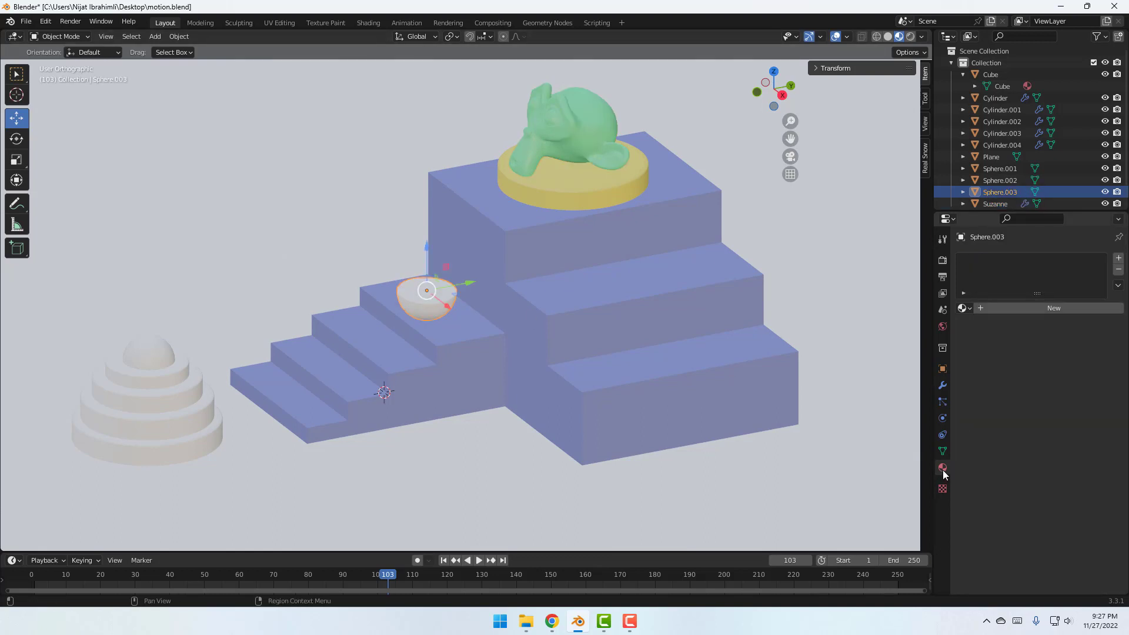
left_click(1057, 310)
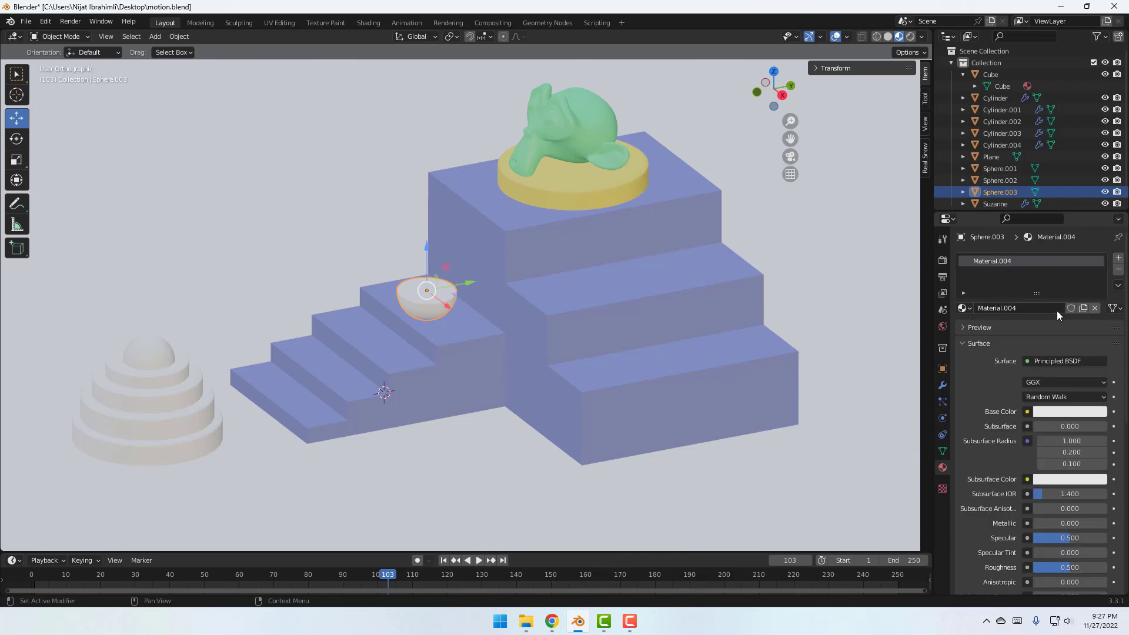
left_click(1046, 414)
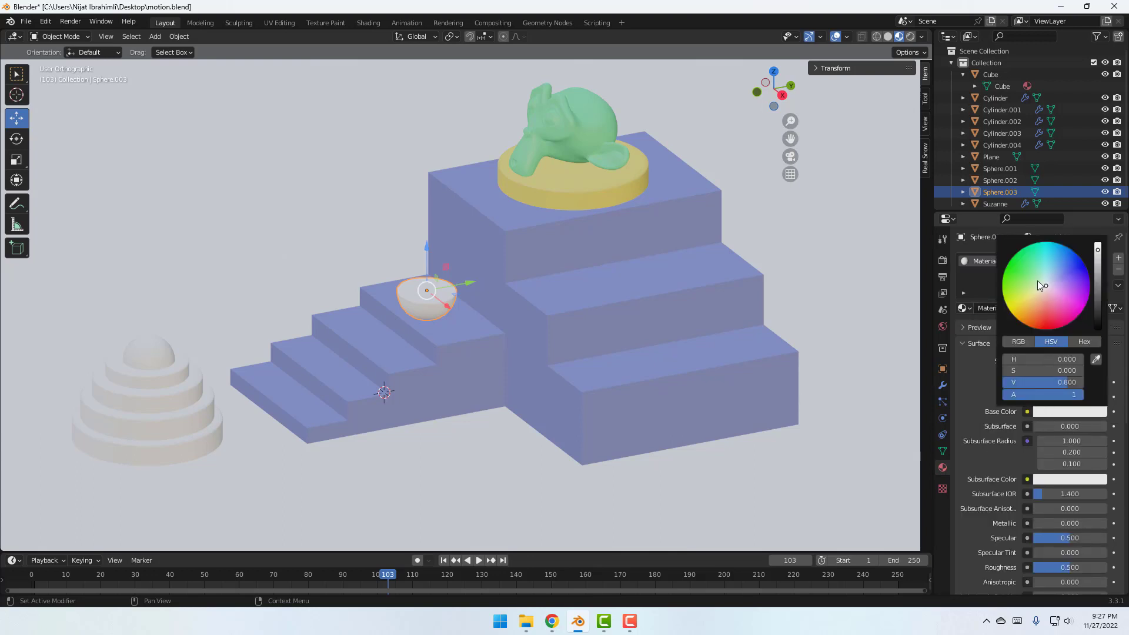
left_click_drag(1040, 285, 1045, 257)
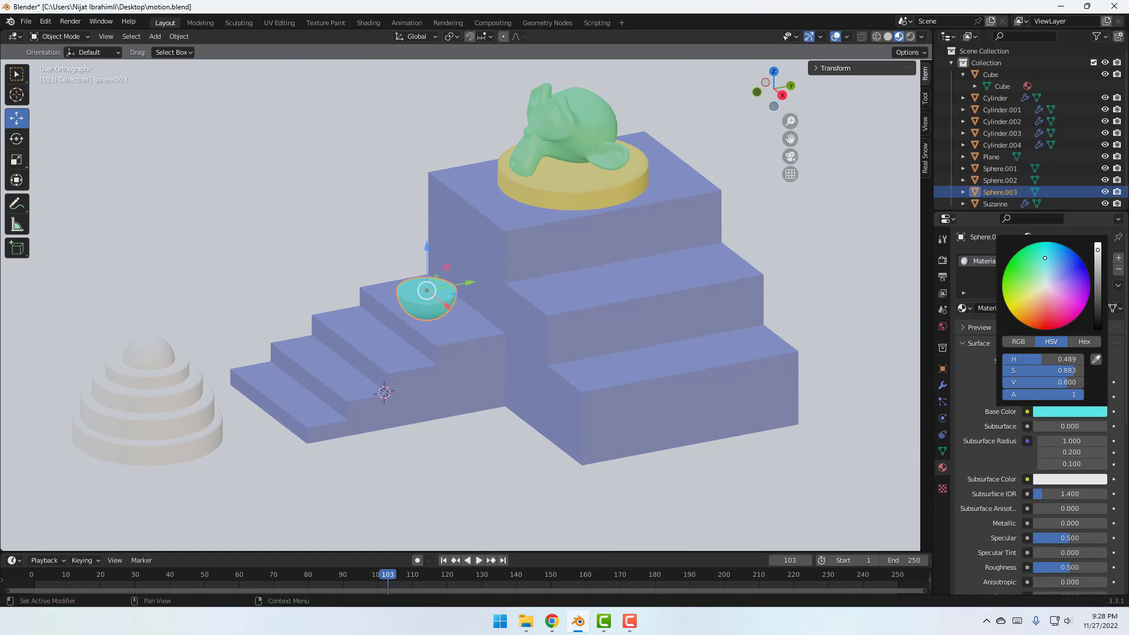
Give the lowest tier of the stacked cylinders a new material with a turquoise base color.
scroll(191, 427, "up", 4)
middle_click_drag(192, 427, 547, 299, "shift")
left_click(362, 423)
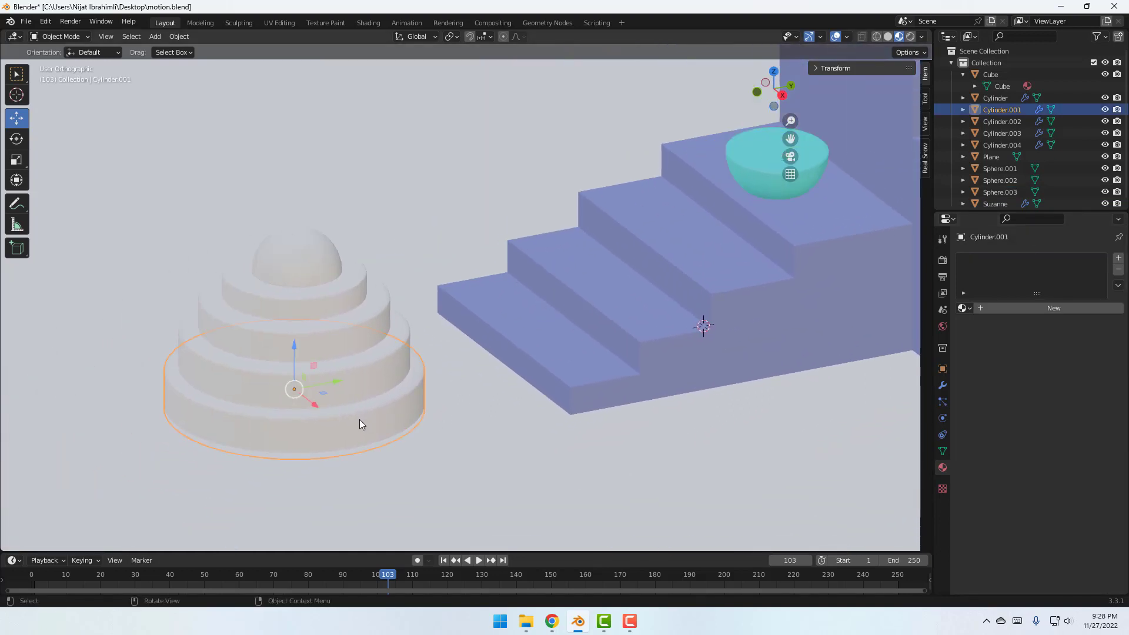
left_click(1055, 311)
left_click(1050, 413)
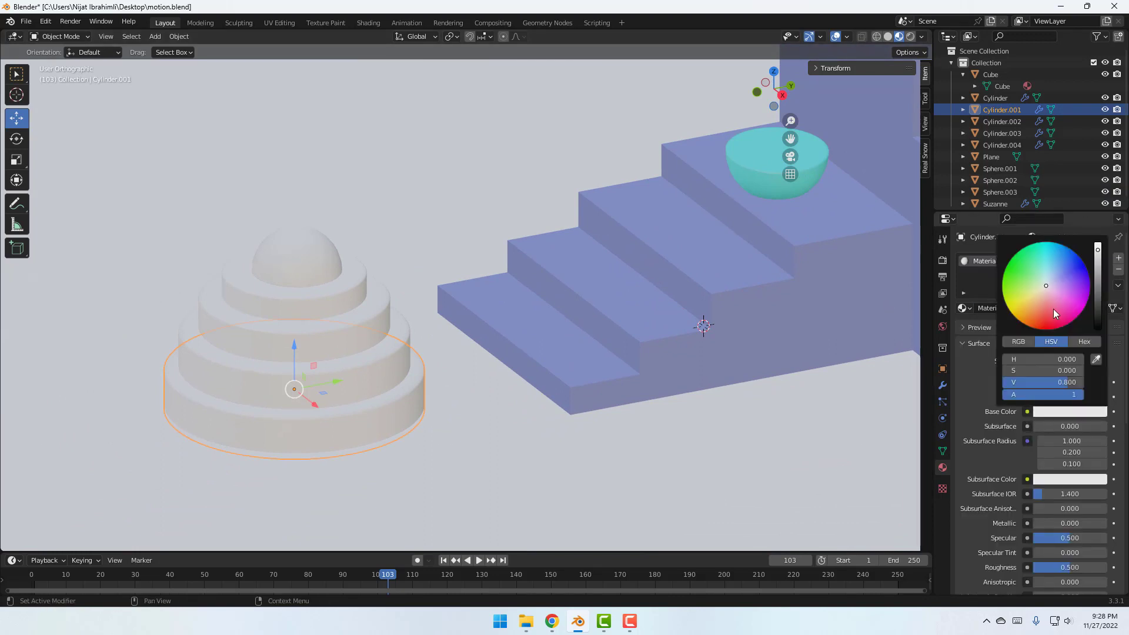
mouse_move(1045, 282)
left_mouse_down()
mouse_move(1050, 266)
mouse_move(1035, 260)
mouse_move(1045, 259)
left_mouse_up()
Assign the existing Material.005 to the second and third tiers of the stacked cylinders.
left_click(349, 376)
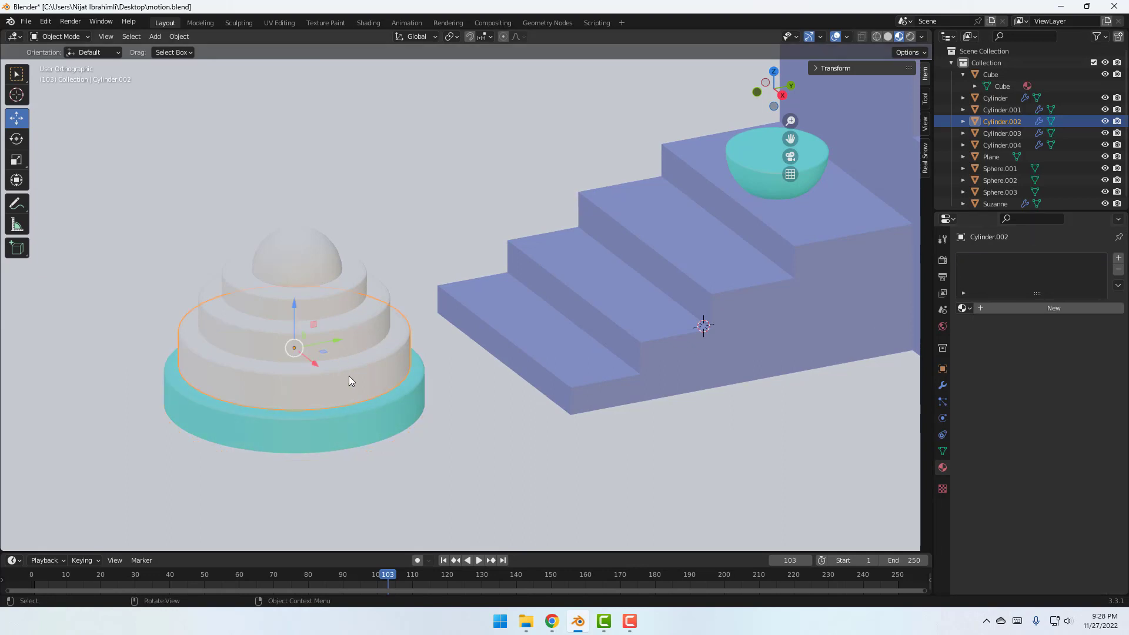
left_click(968, 309)
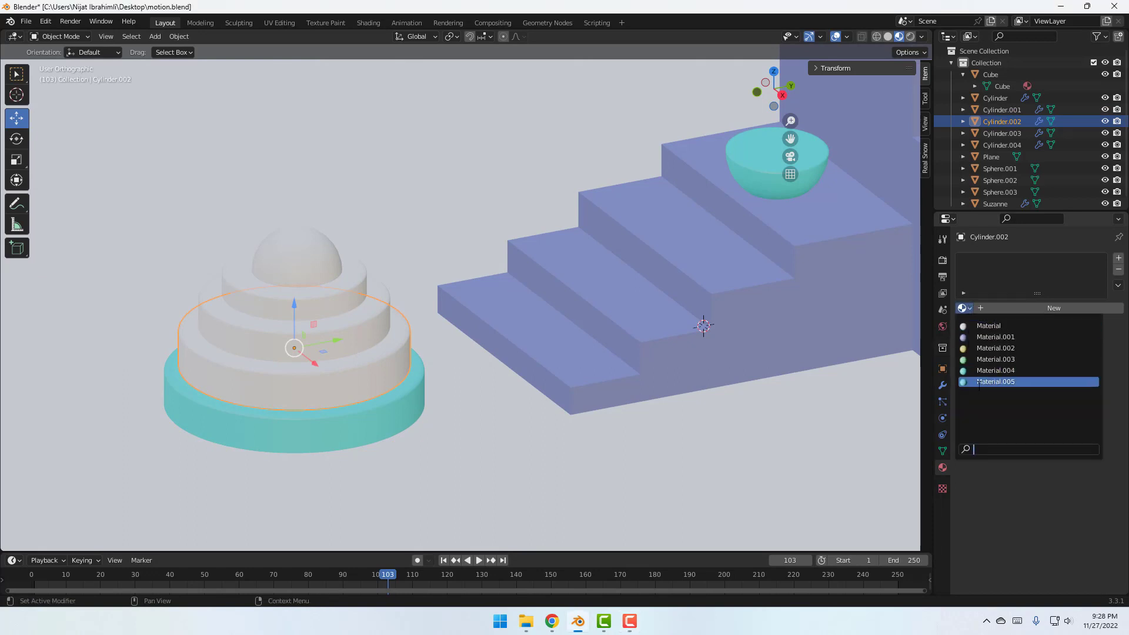
left_click(1009, 382)
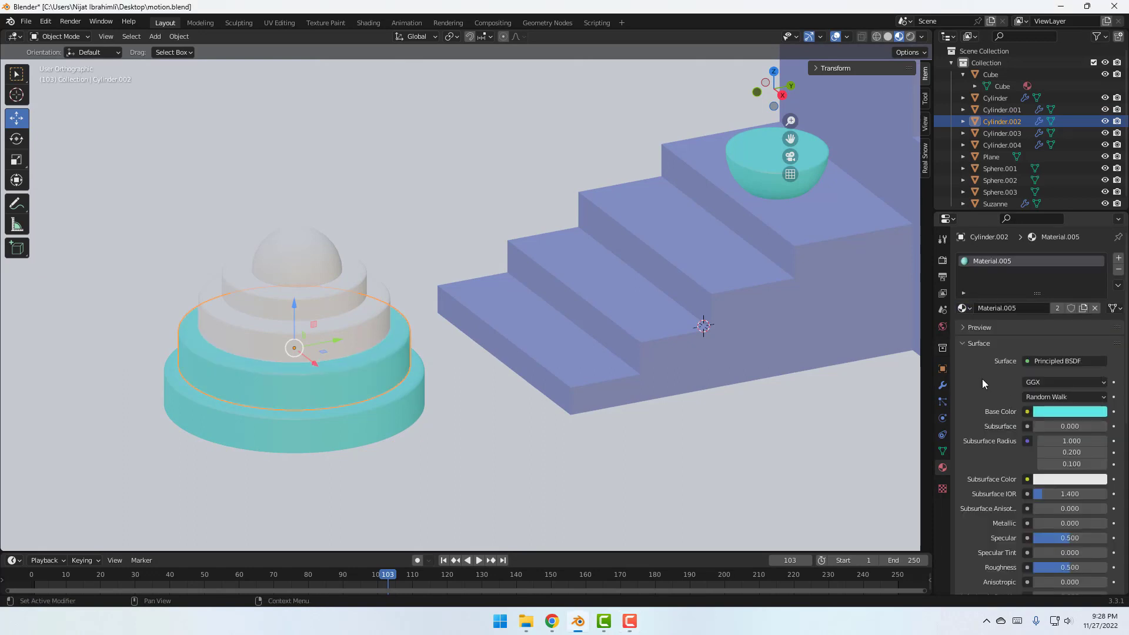
left_click(338, 338)
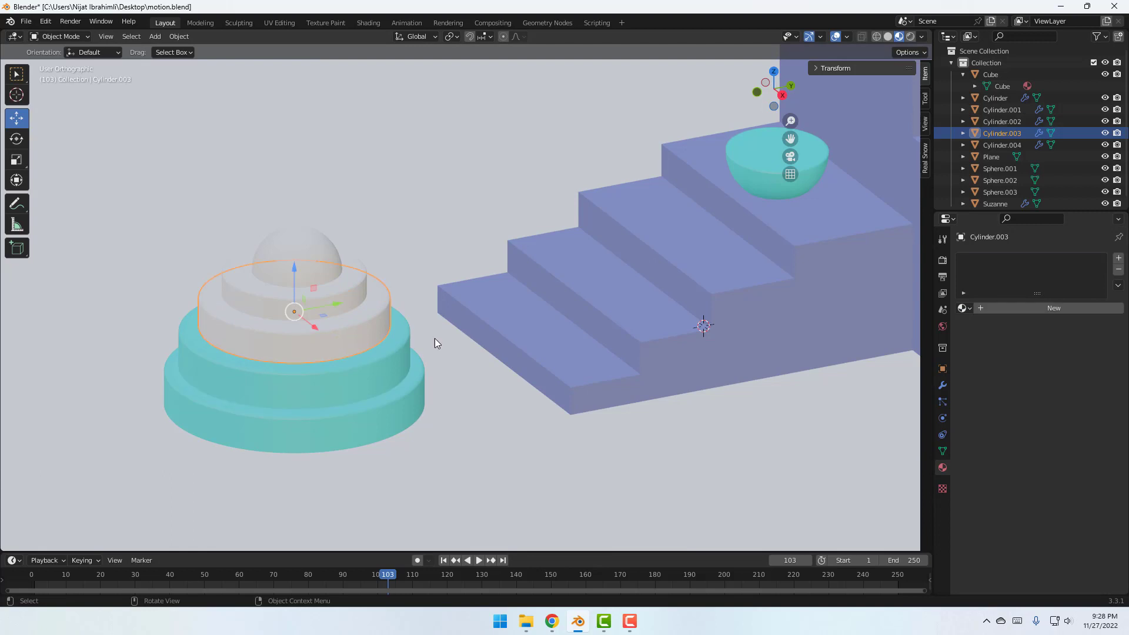
left_click(969, 309)
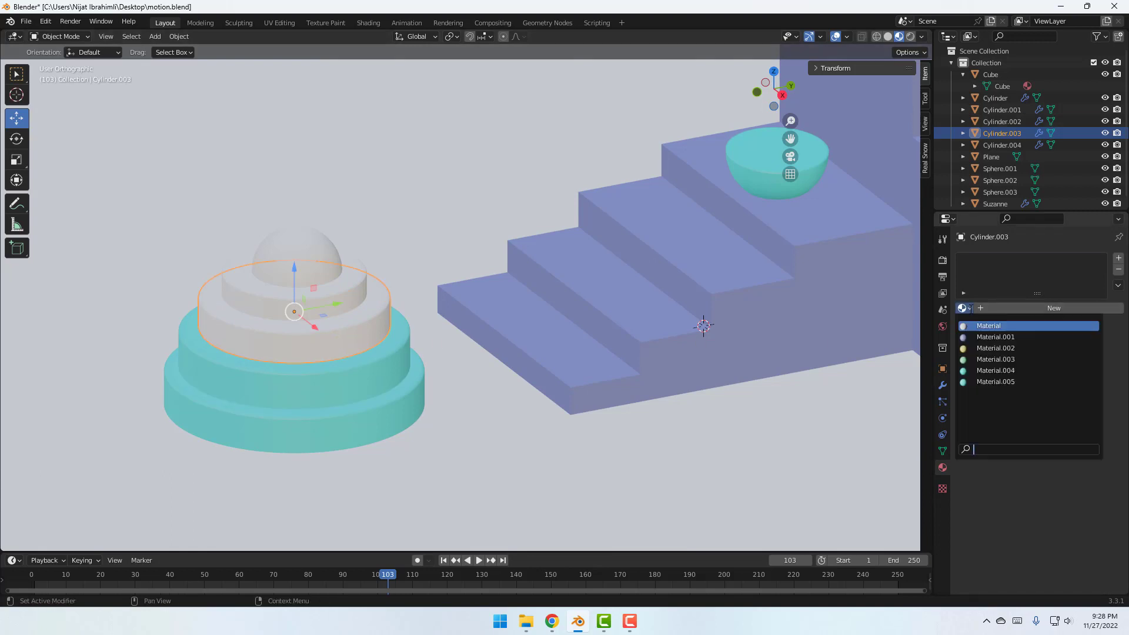
left_click(994, 382)
Assign the existing Material.001 to the top tier of the stacked cylinders.
left_click(344, 298)
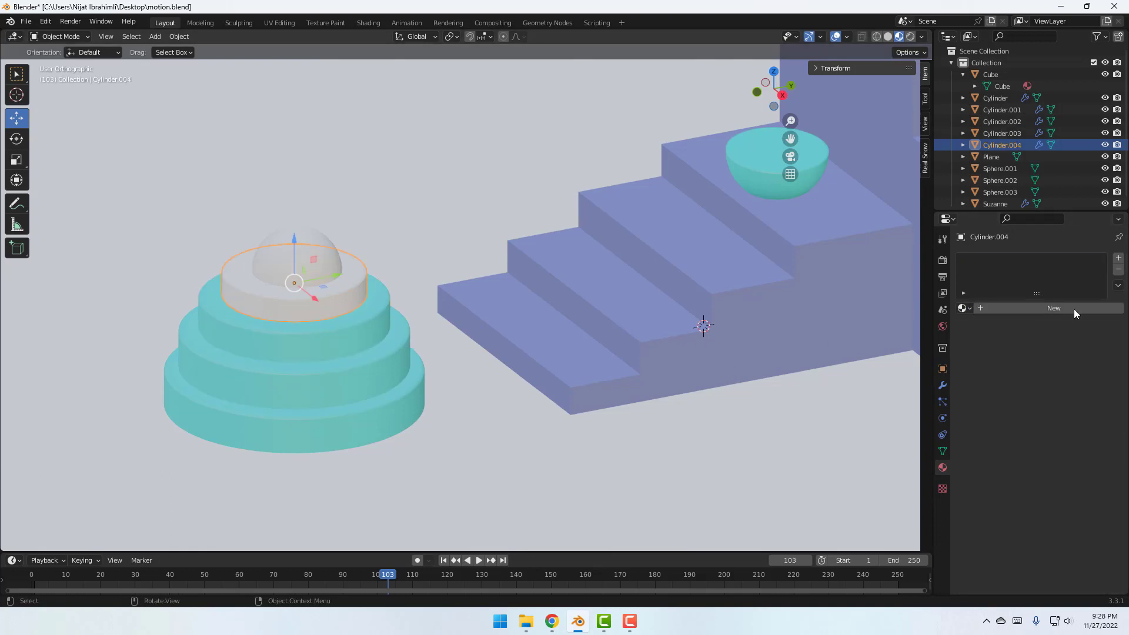
left_click(969, 309)
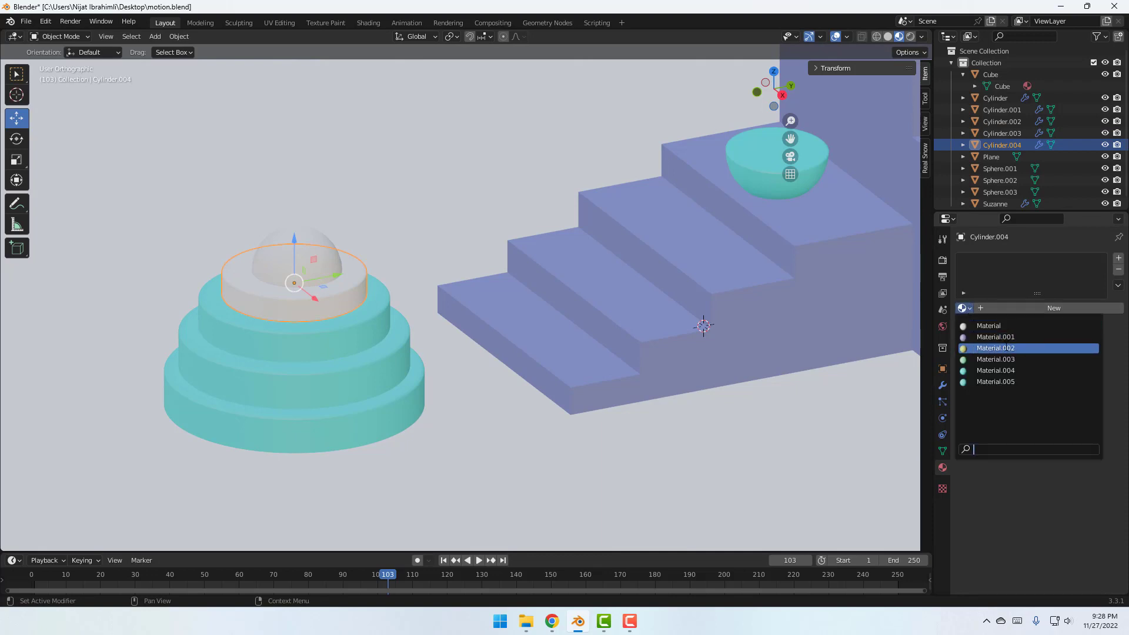
left_click(1010, 337)
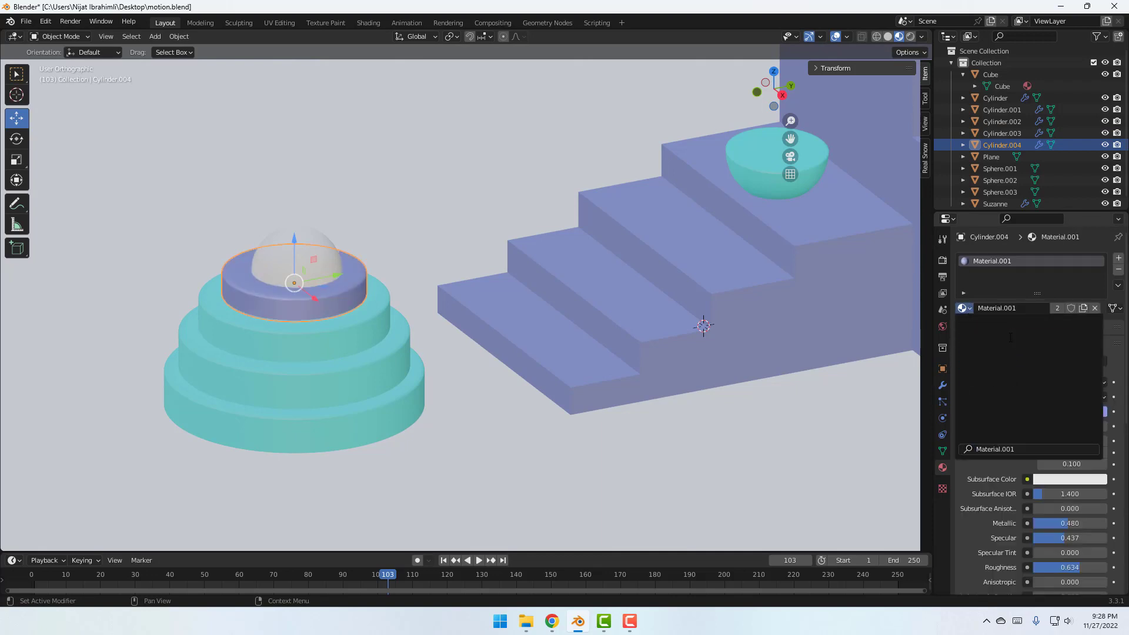
Assign the existing Material.002 to the dome on the stacked cylinders and change its base color to orange.
left_click(313, 244)
left_click(970, 309)
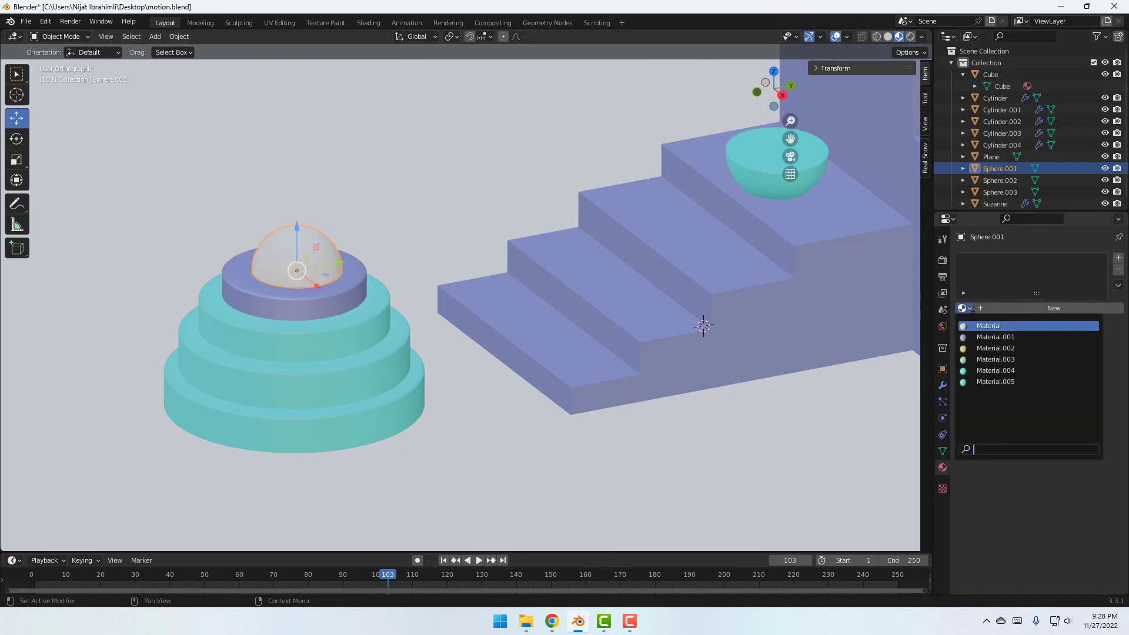
left_click(1013, 348)
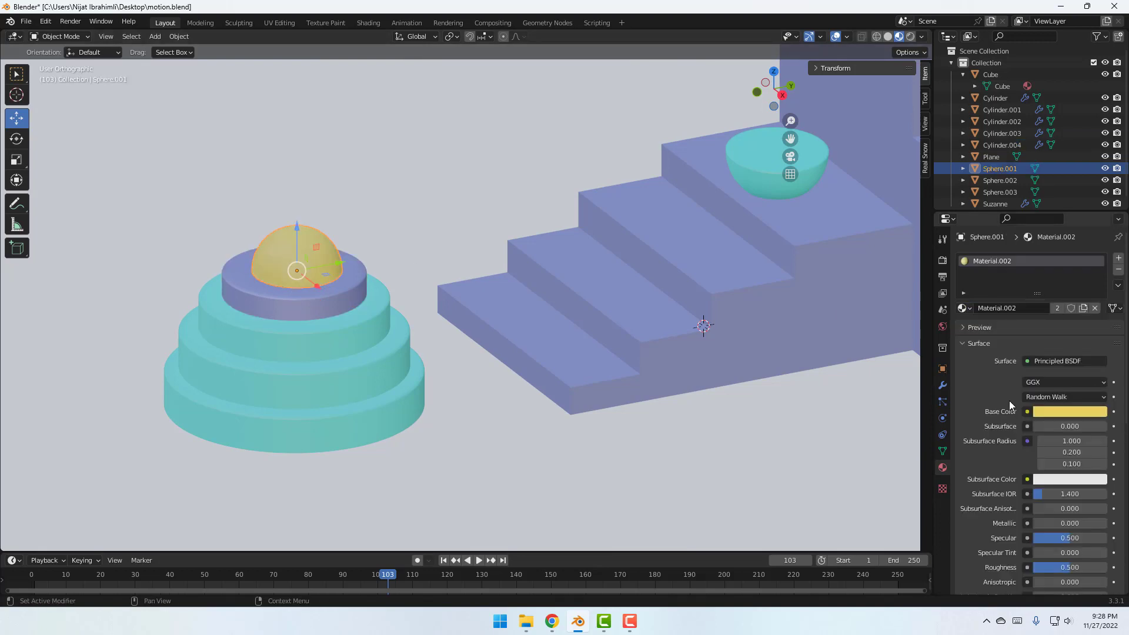
left_click(1054, 412)
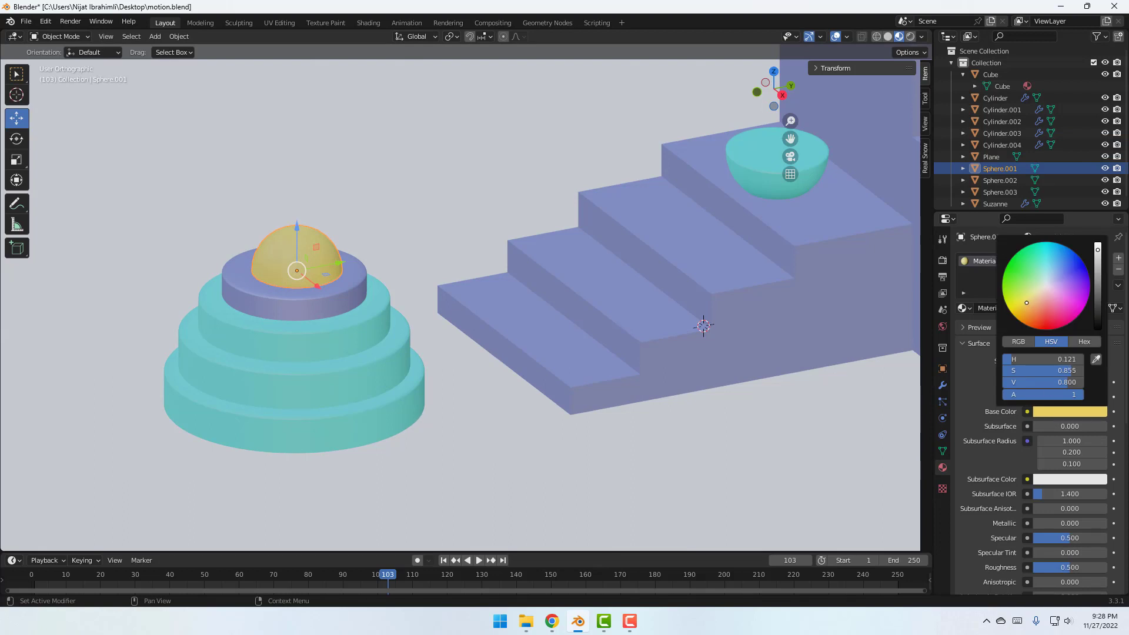
left_click_drag(1026, 303, 1032, 309)
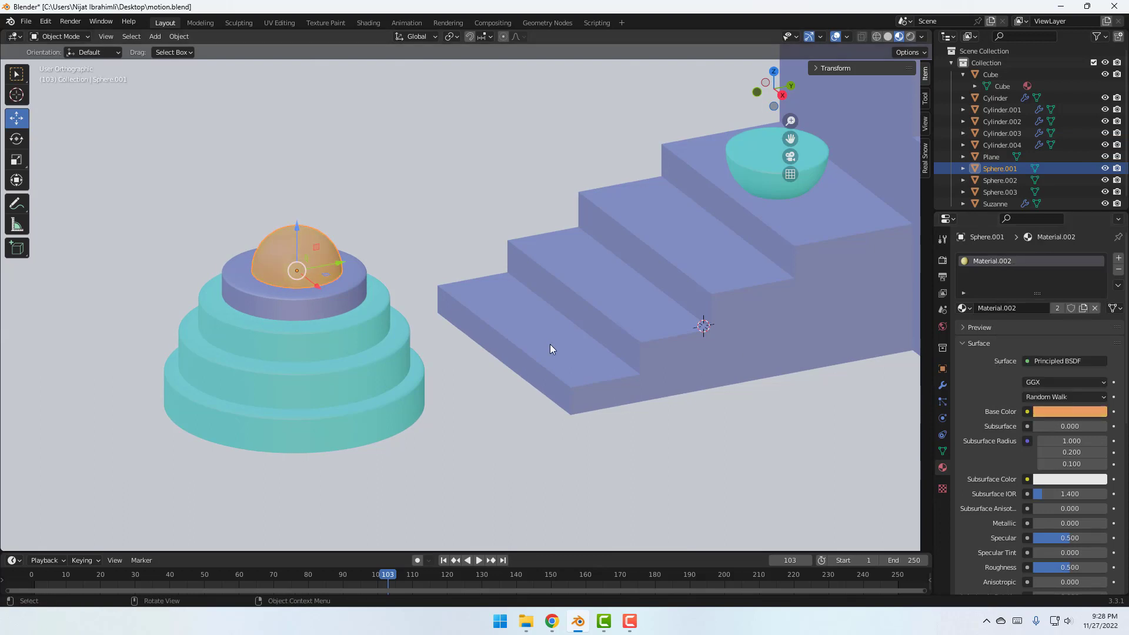
Add an area light to the scene.
left_click(588, 249)
scroll(731, 238, "down", 3)
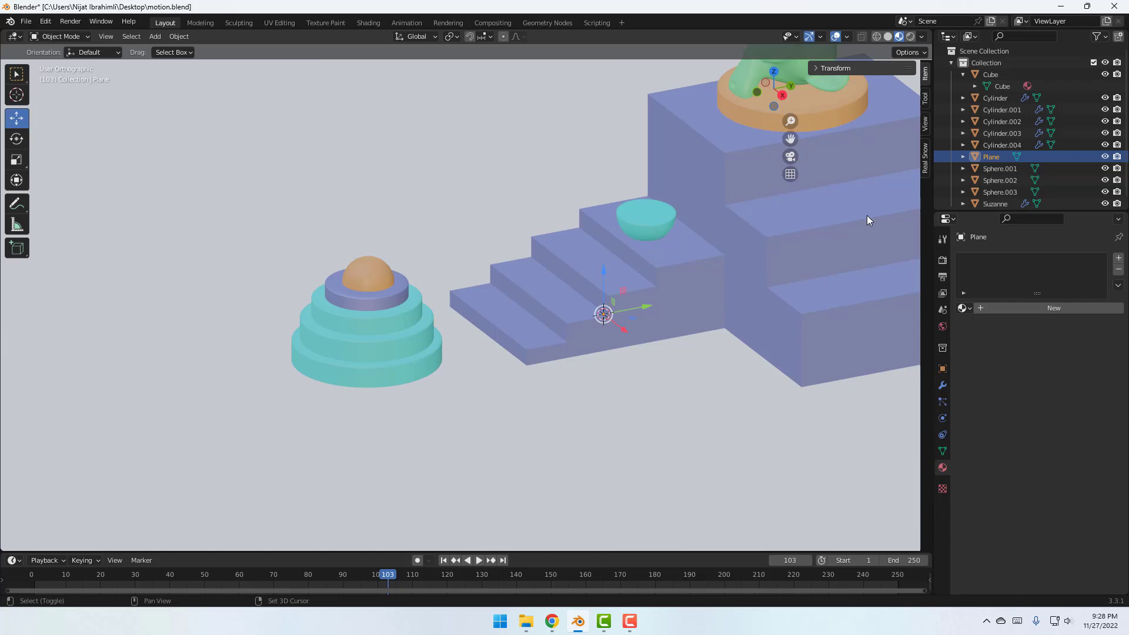
middle_click_drag(866, 215, 638, 309, "shift")
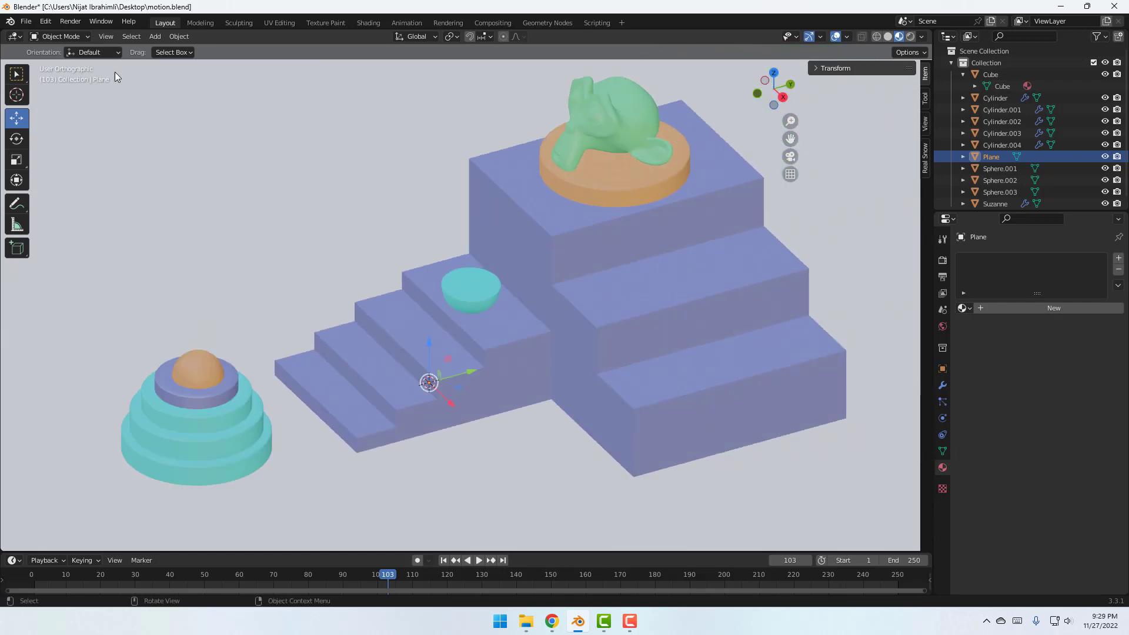
left_click(154, 36)
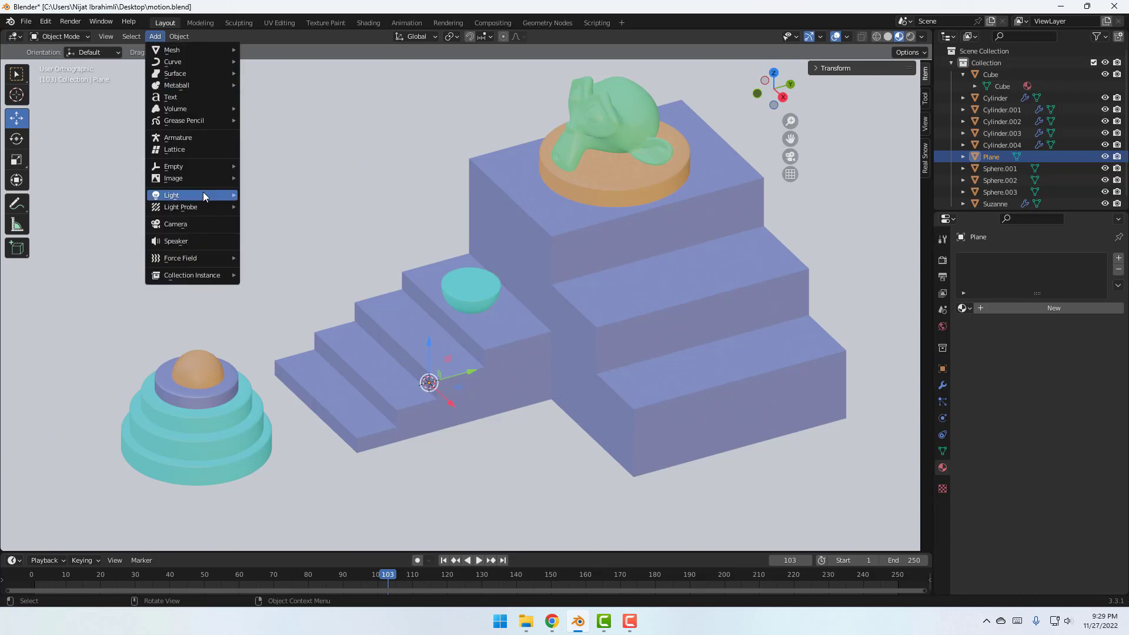
mouse_move(183, 196)
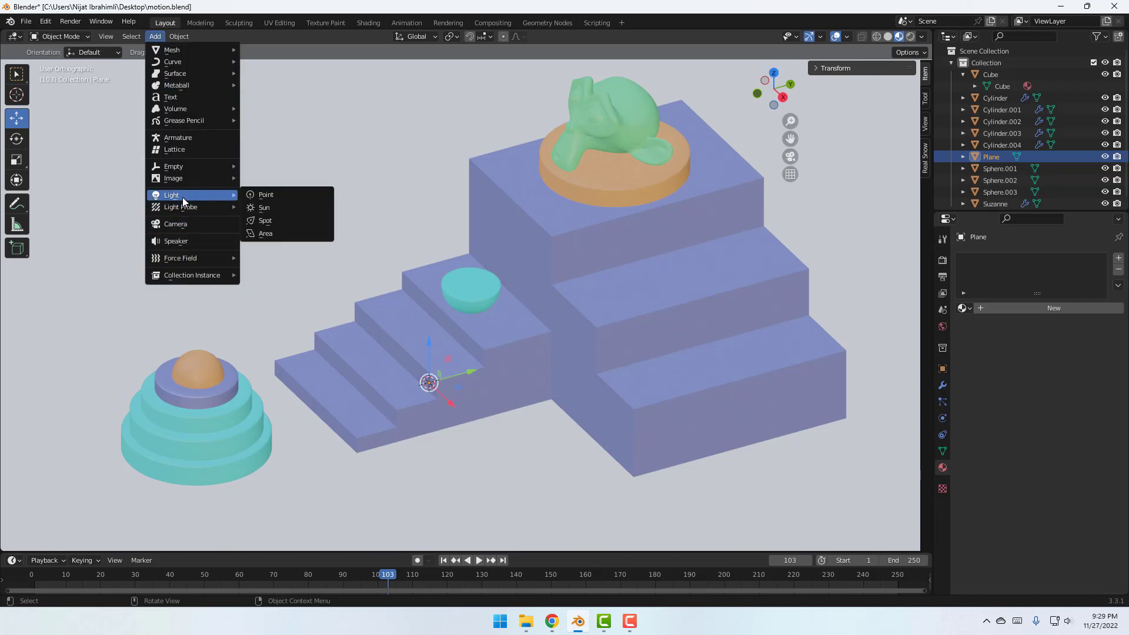
left_click(277, 232)
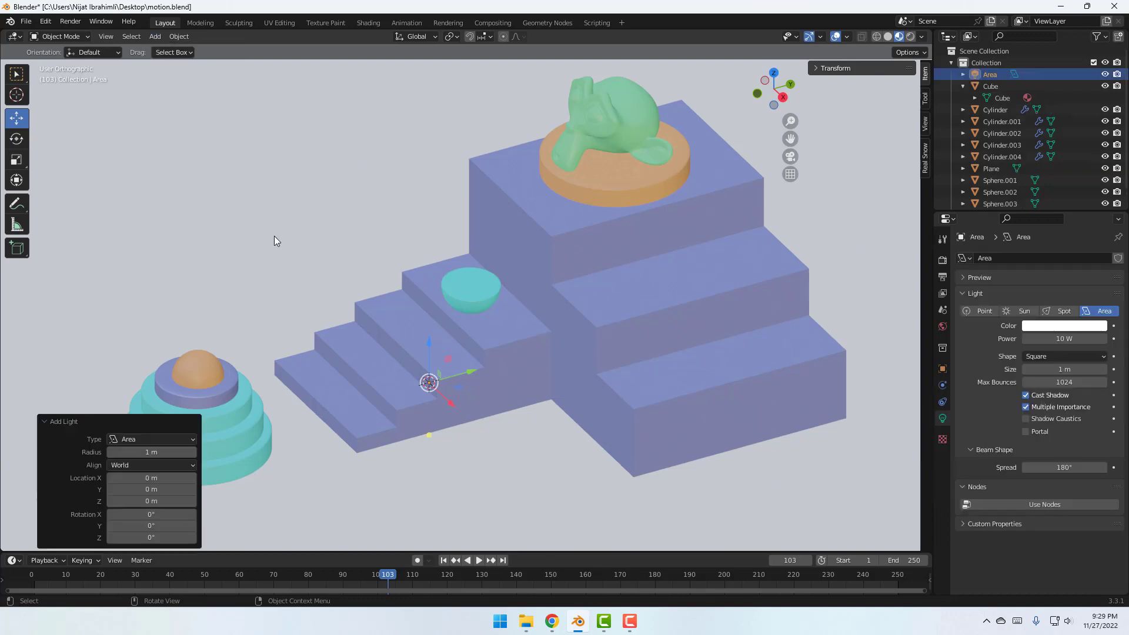
Enlarge the area light to a size of 4.53 m and raise it along Z above the staircase and monkey head.
scroll(441, 302, "down", 5)
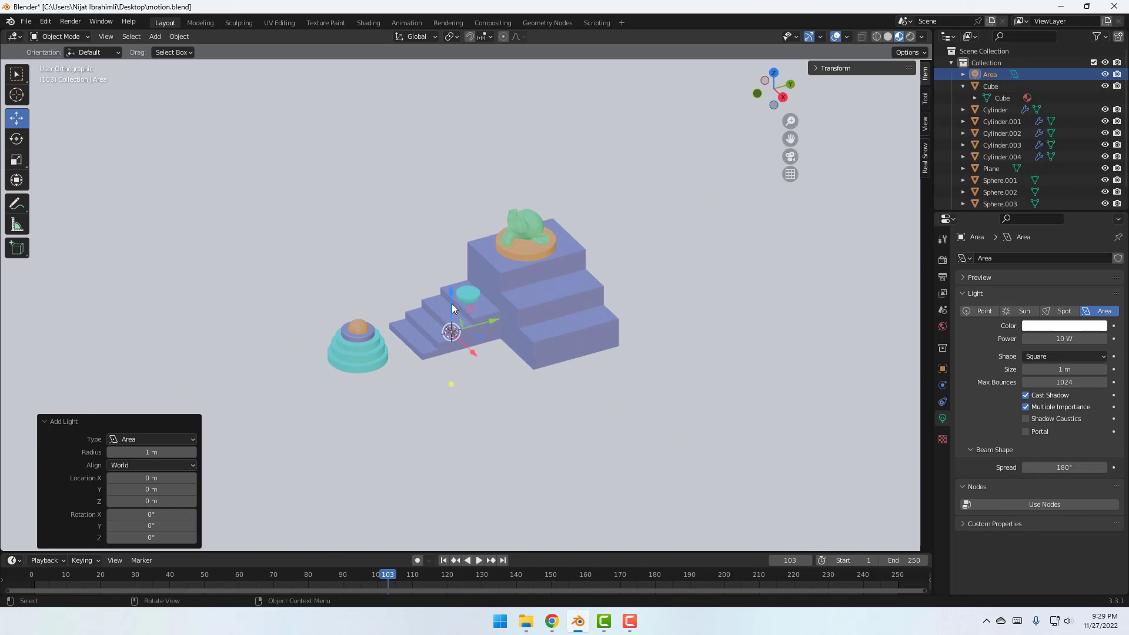
left_click_drag(451, 304, 298, 360)
scroll(502, 268, "down", 3)
middle_click_drag(503, 268, 541, 282)
scroll(541, 283, "up", 2)
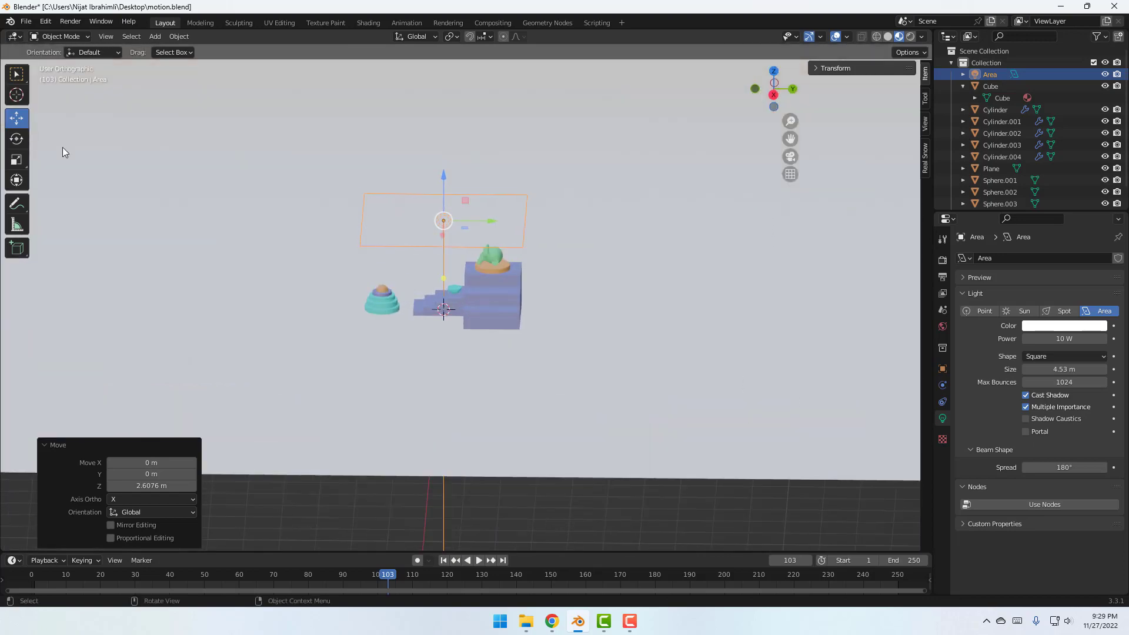
Rotate the area light 90° about X and move it about -8.94 m along Y, beyond the stacked cylinders.
left_click(18, 138)
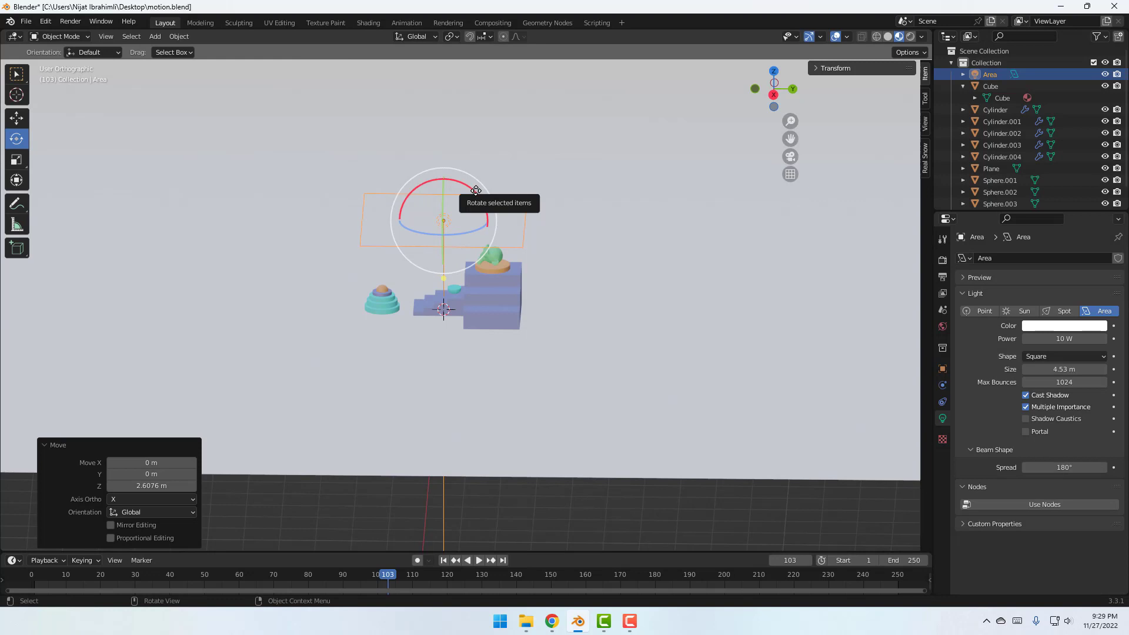
left_click_drag(476, 190, 396, 179)
left_click(17, 117)
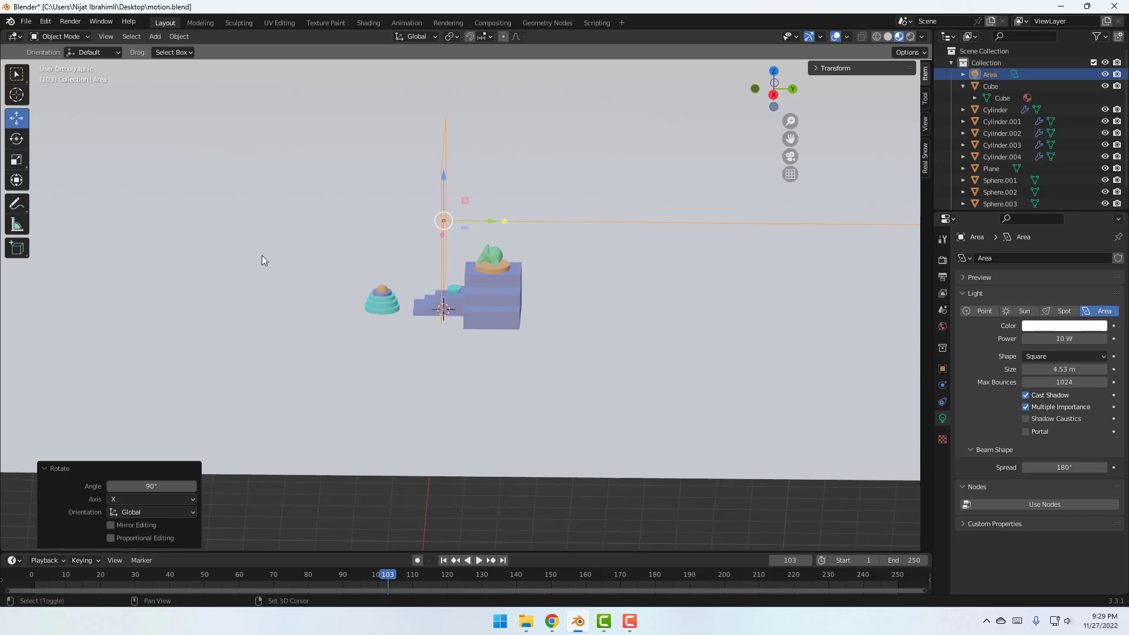
middle_click_drag(452, 243, 545, 260, "shift")
scroll(544, 260, "down", 2)
left_click_drag(556, 255, 331, 257)
middle_click_drag(481, 308, 457, 301)
left_click(329, 212)
left_click(299, 182)
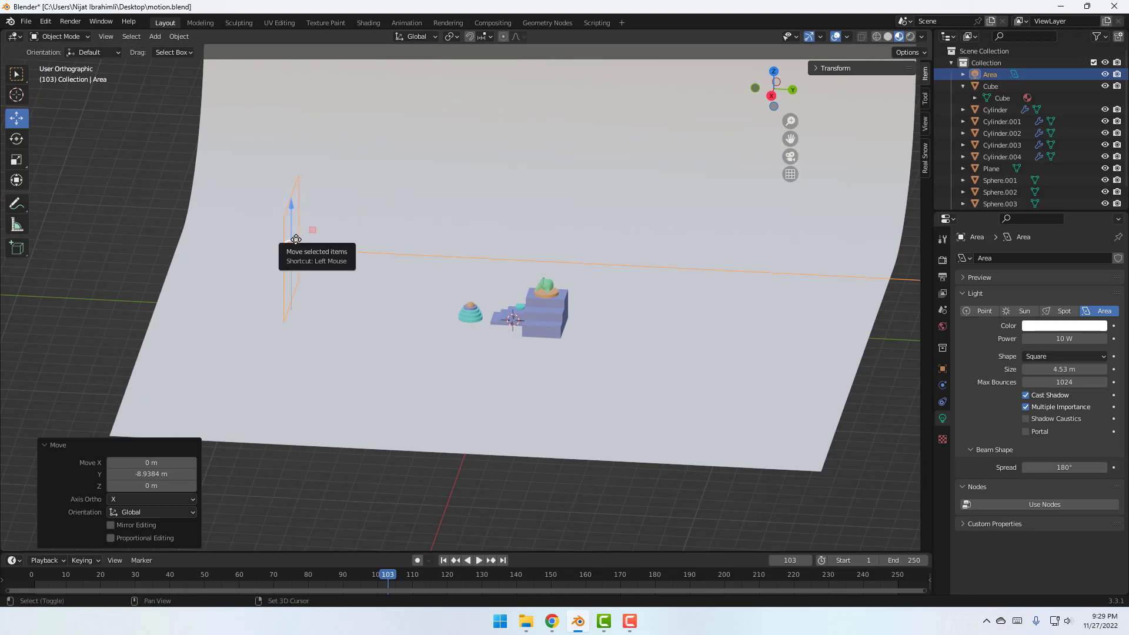
Duplicate the area light and move the copy about 18.16 m along Y to the opposite side of the scene.
key("shift+d")
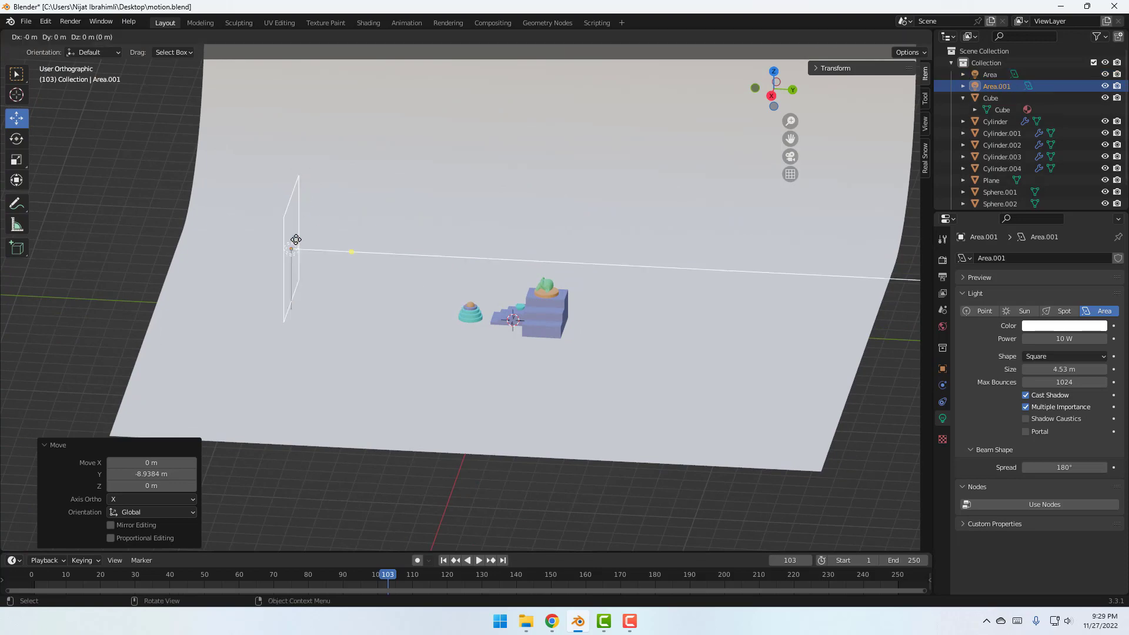
key("shift+d")
key("y")
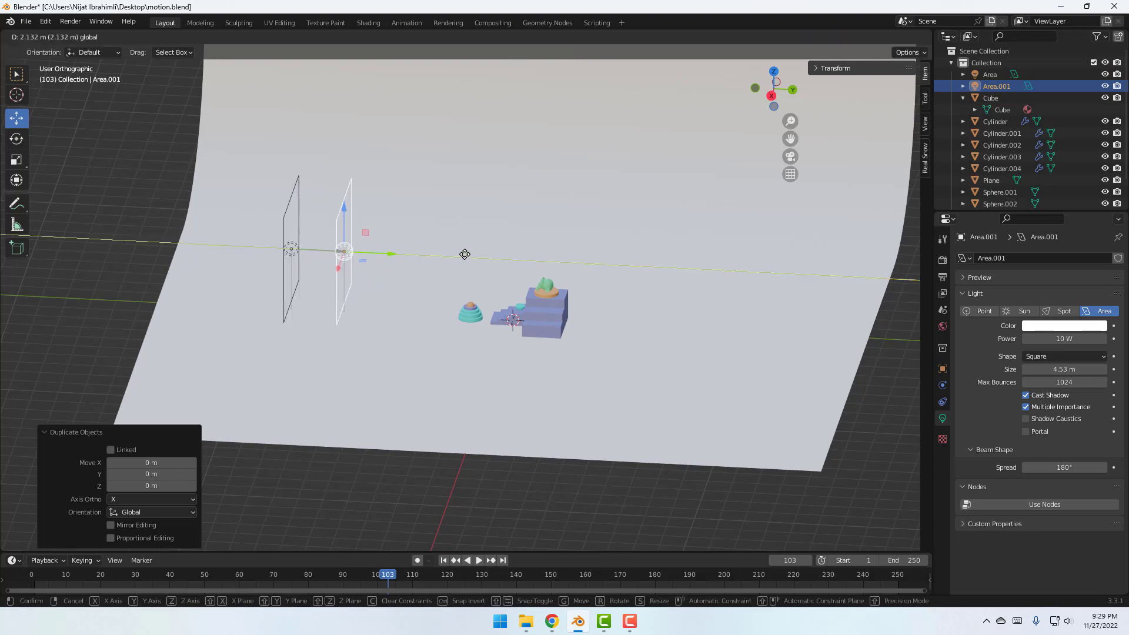
middle_click_drag(686, 284, 232, 227)
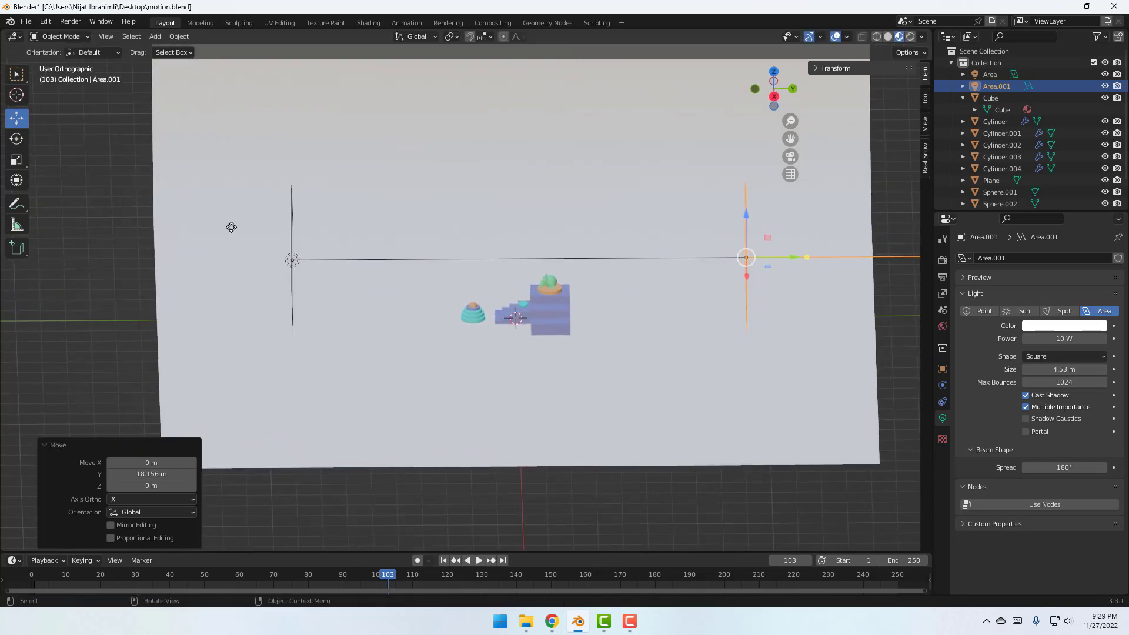
Rotate the duplicated area light -175° about Z so it faces back toward the objects.
key("shift+space")
key("r")
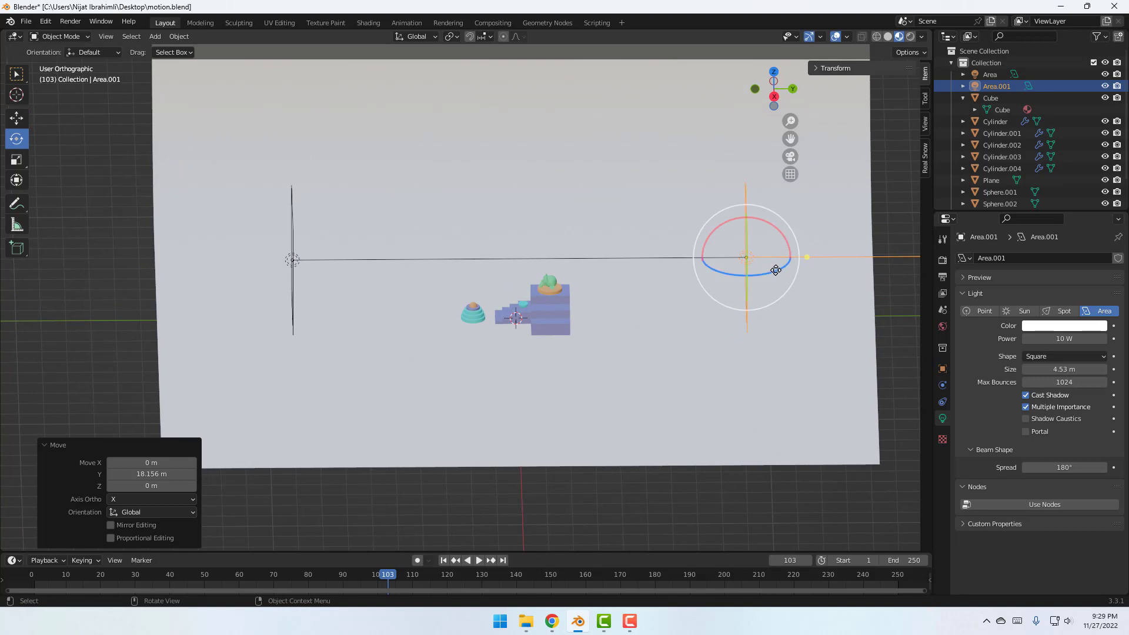
left_click_drag(764, 273, 539, 177)
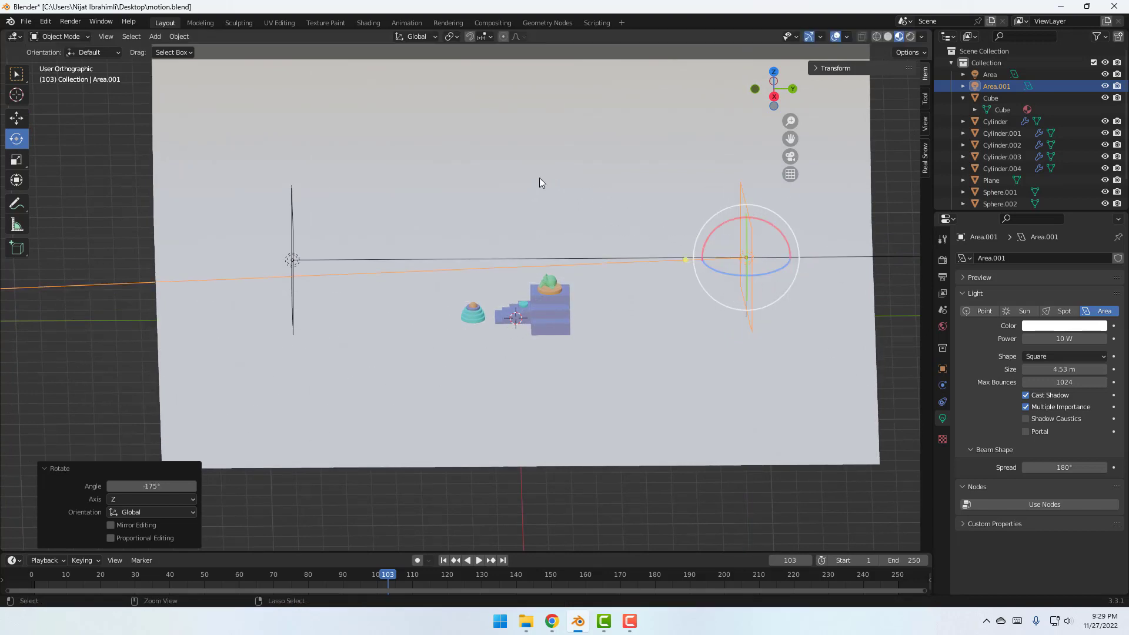
mouse_move(697, 301)
middle_mouse_down()
mouse_move(673, 299)
mouse_move(680, 290)
mouse_move(556, 288)
mouse_move(723, 295)
mouse_move(695, 310)
middle_mouse_up()
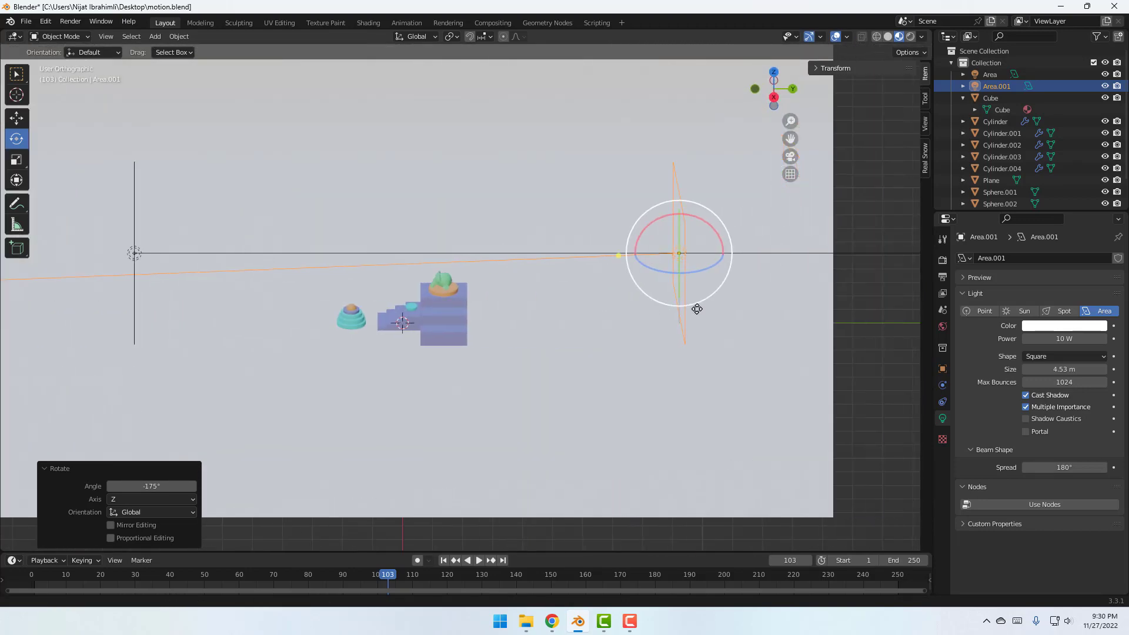
left_click(16, 120)
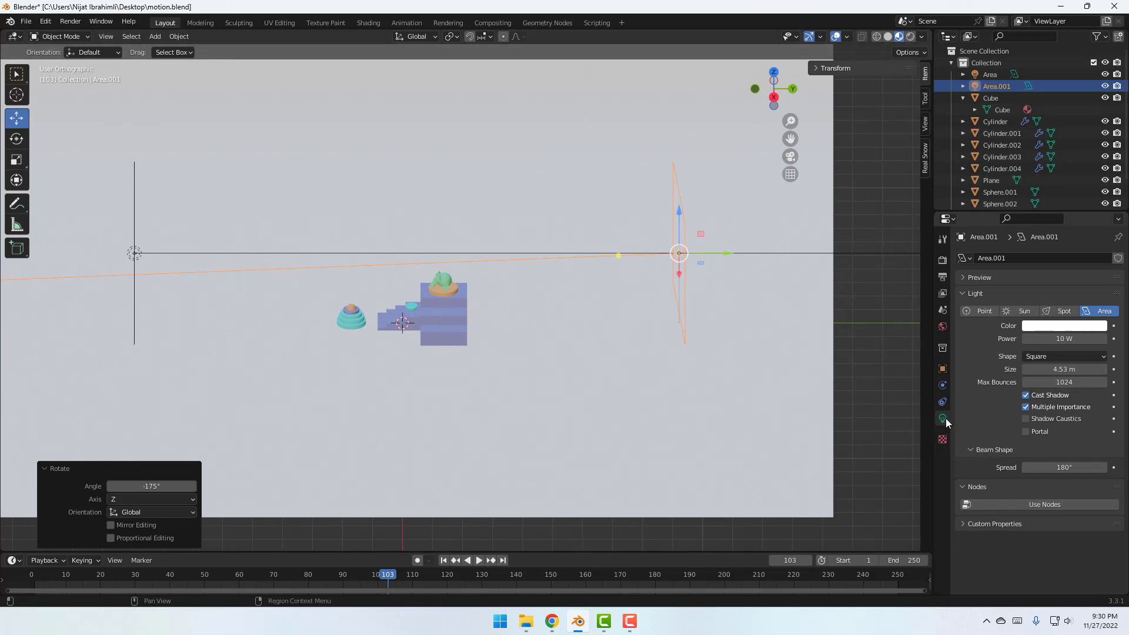
Set the power of the duplicated area light to 2000 W.
left_click(1049, 339)
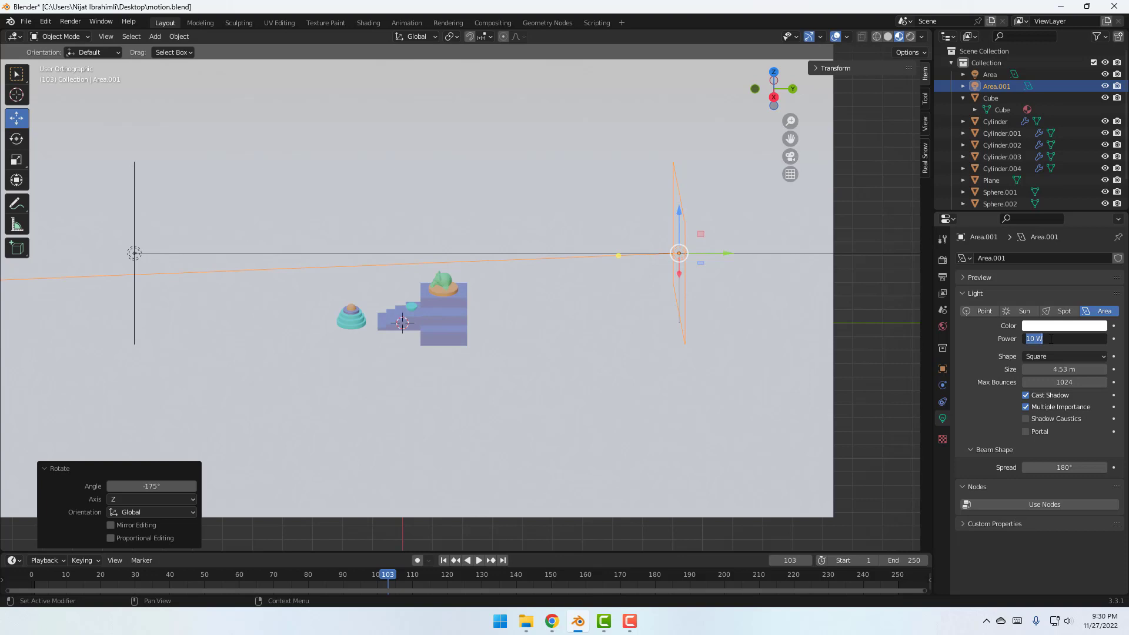
type("2000")
key("Return")
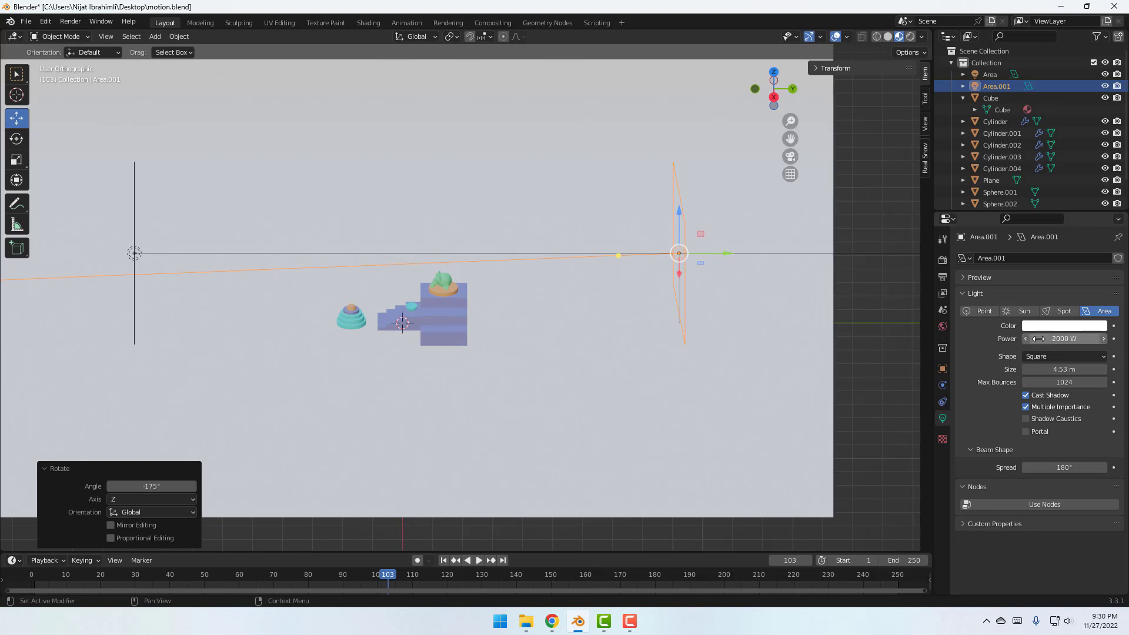
Set the power of the original area light beside the stacked cylinders to 500 W.
left_click(134, 252)
middle_click_drag(372, 255, 423, 200)
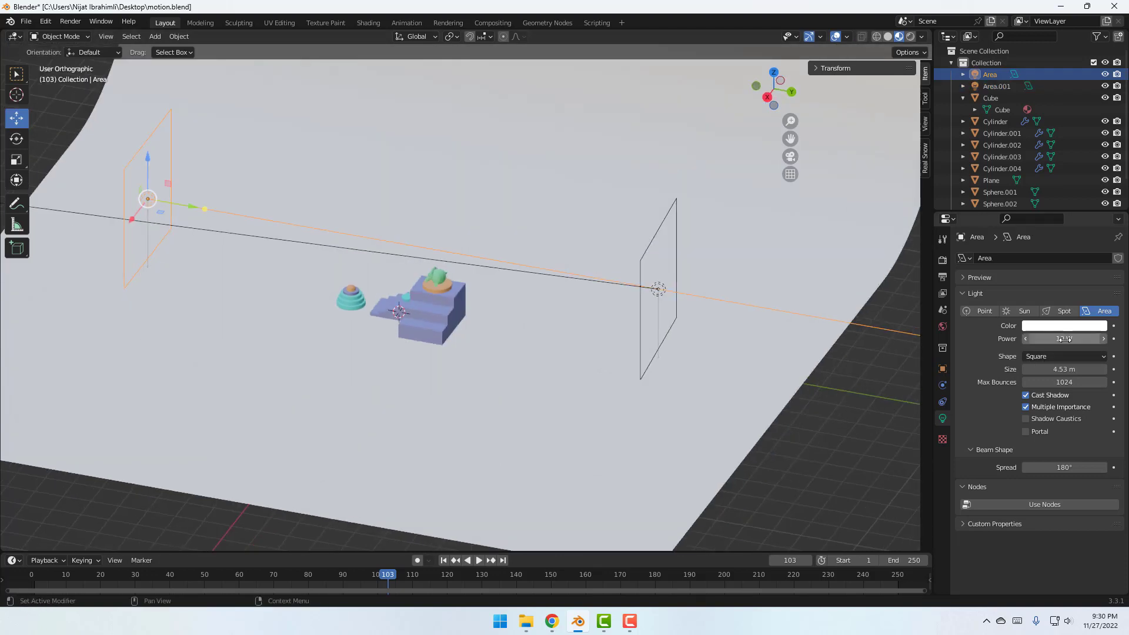
left_click(1063, 338)
type("500")
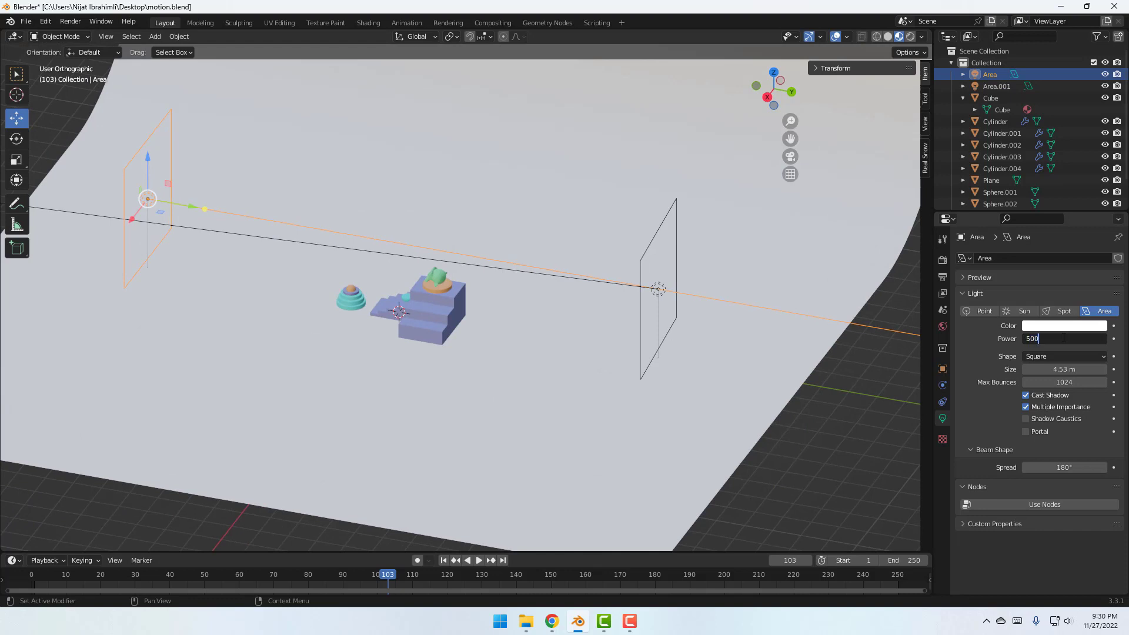
key("Return")
Switch the viewport to rendered shading and save the file.
middle_click_drag(330, 280, 271, 254)
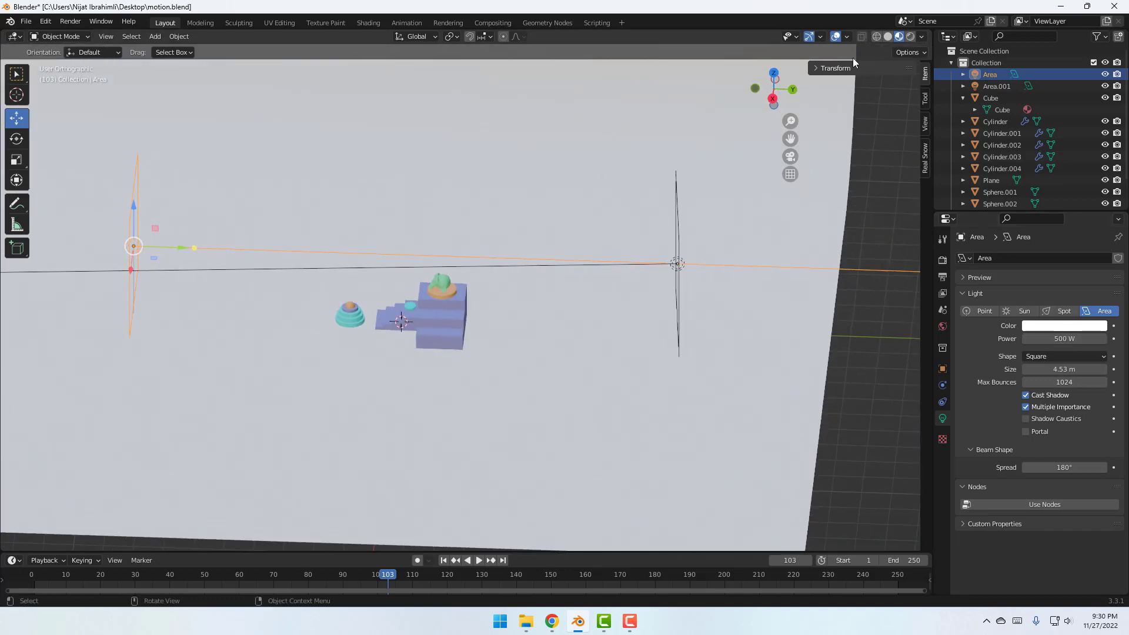
left_click(910, 39)
mouse_move(403, 323)
middle_mouse_down()
mouse_move(323, 319)
mouse_move(354, 298)
mouse_move(338, 306)
mouse_move(346, 314)
middle_mouse_up()
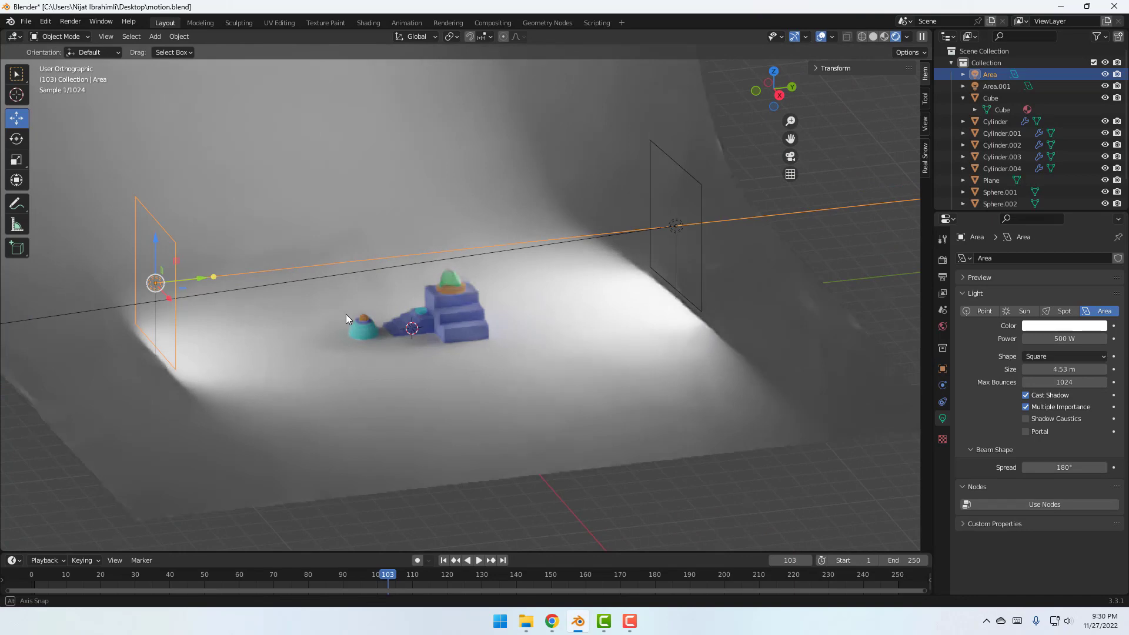
key("ctrl+s")
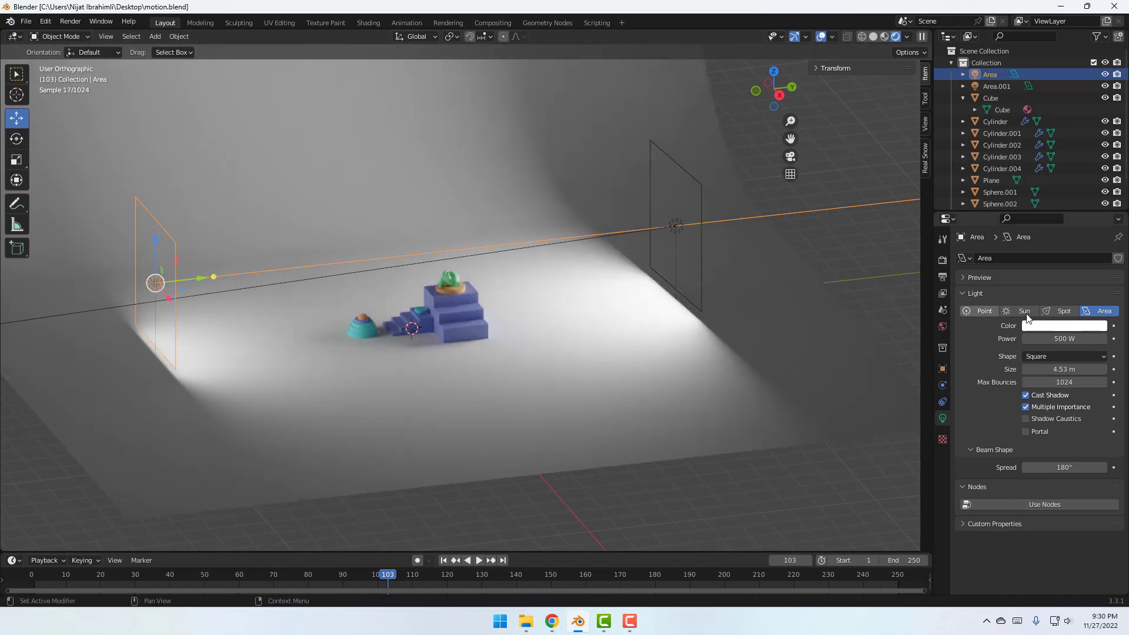
Give the original 500 W area light a blue color with hue about 0.634 and saturation about 0.730.
left_click(1050, 326)
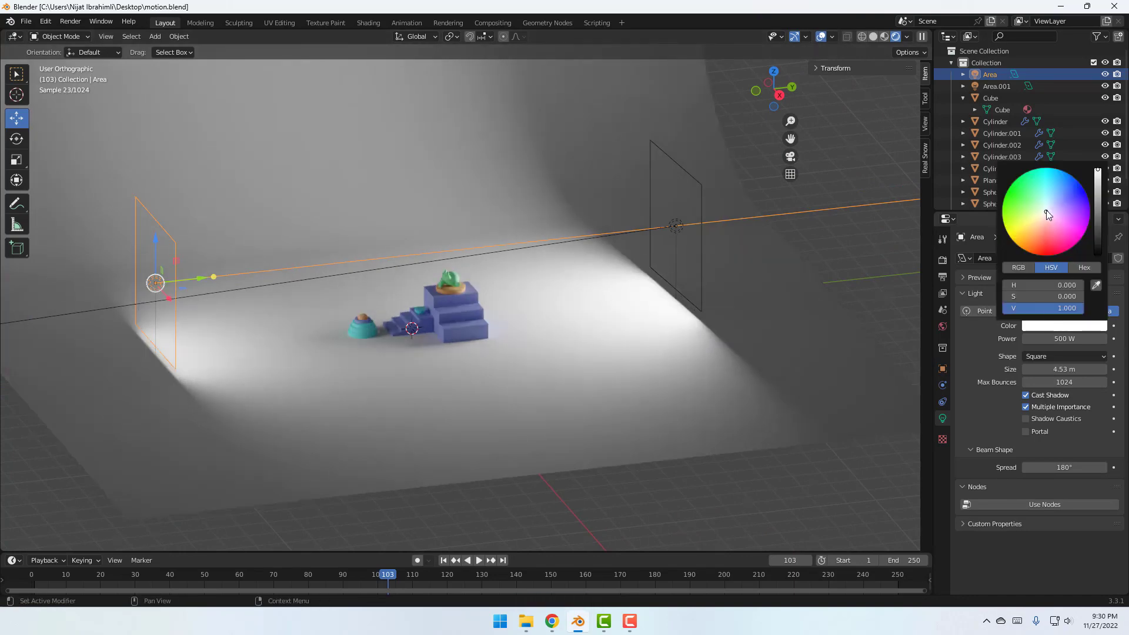
left_click_drag(1045, 212, 1059, 197)
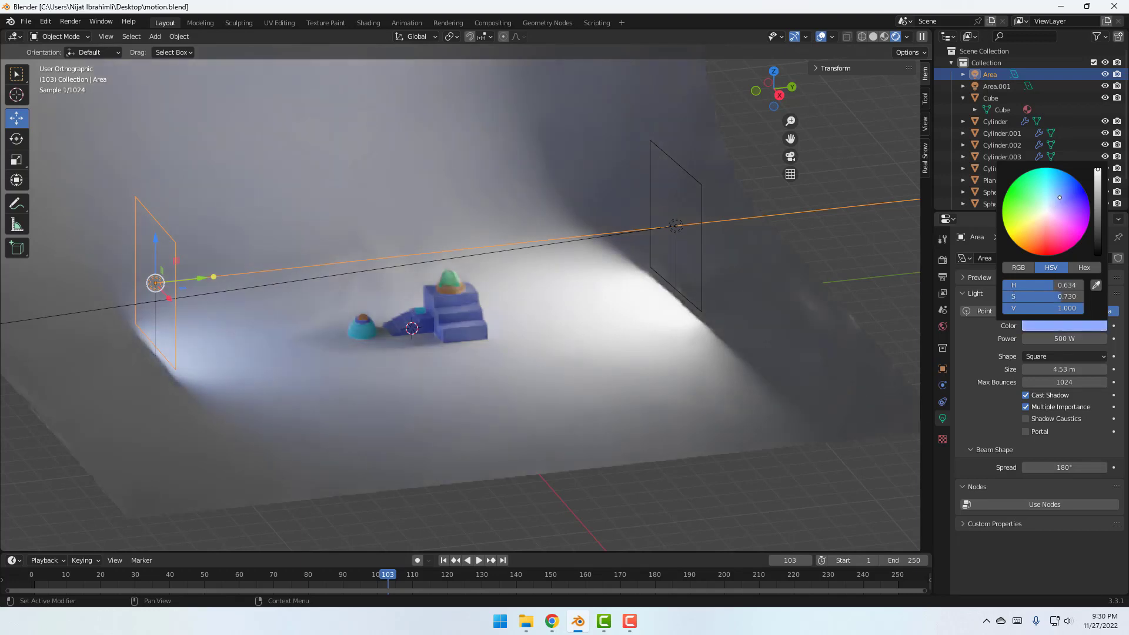
left_click(701, 188)
Give the 2000 W area light on the opposite side a light pink color.
left_click(701, 188)
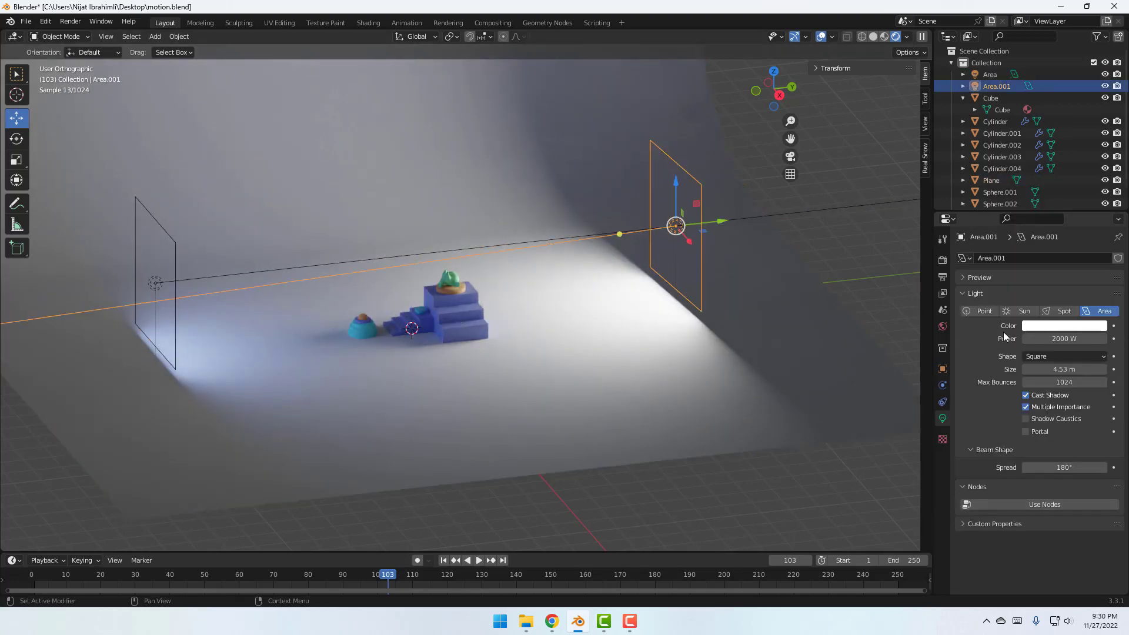
left_click(1036, 326)
left_click_drag(1047, 214, 1047, 223)
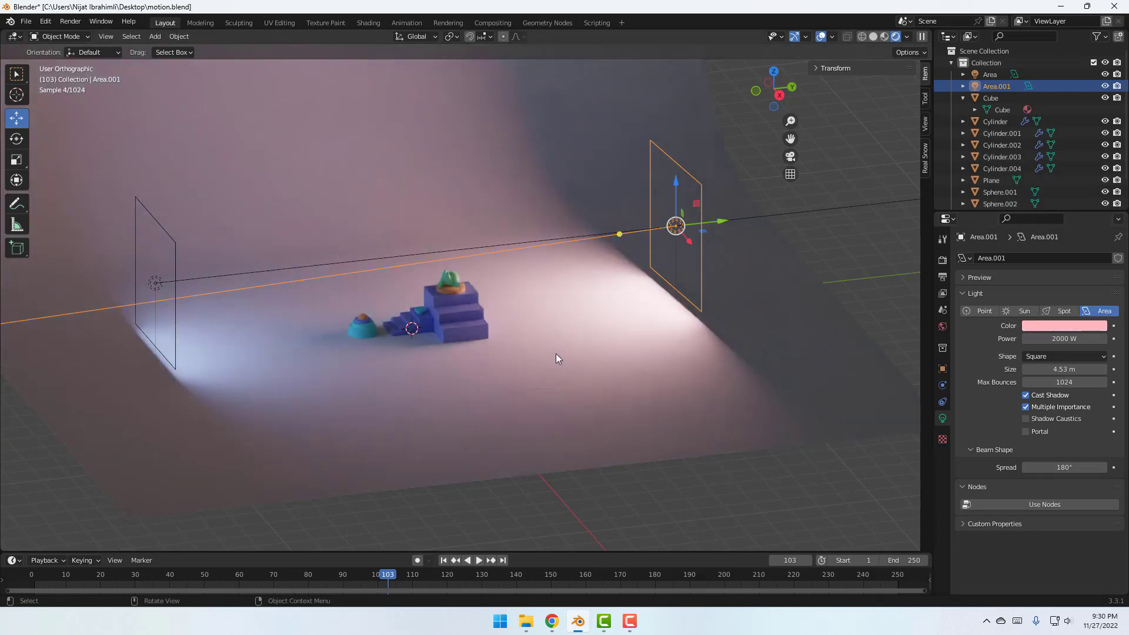
Tint the world background color a dark bluish gray.
scroll(407, 357, "up", 2)
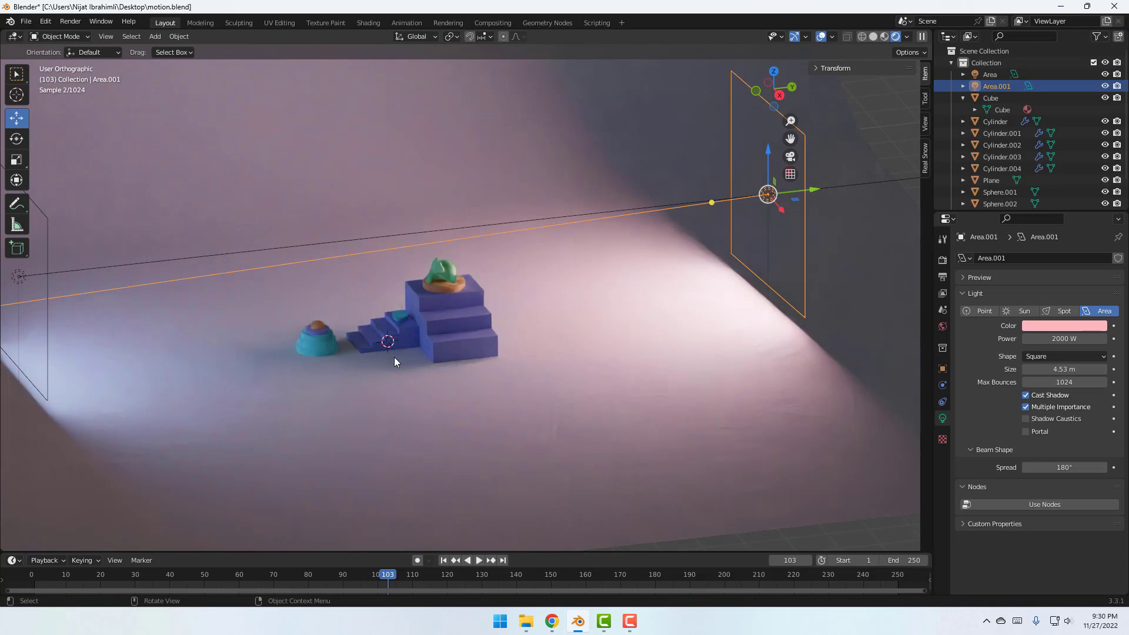
left_click(943, 328)
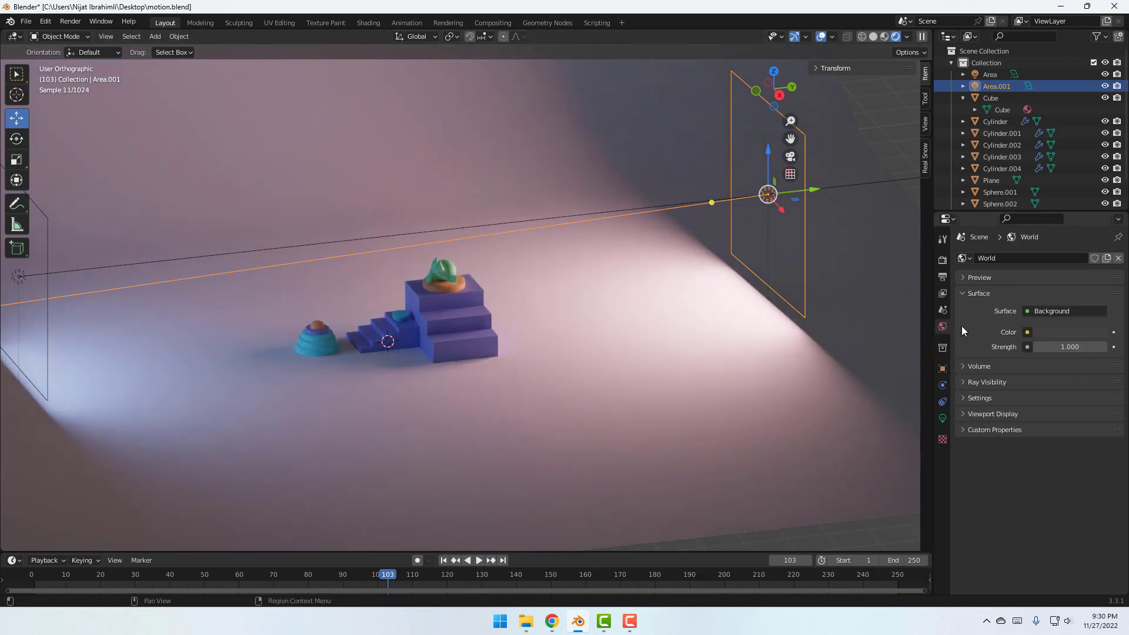
left_click(1043, 330)
left_click_drag(1047, 207, 1054, 200)
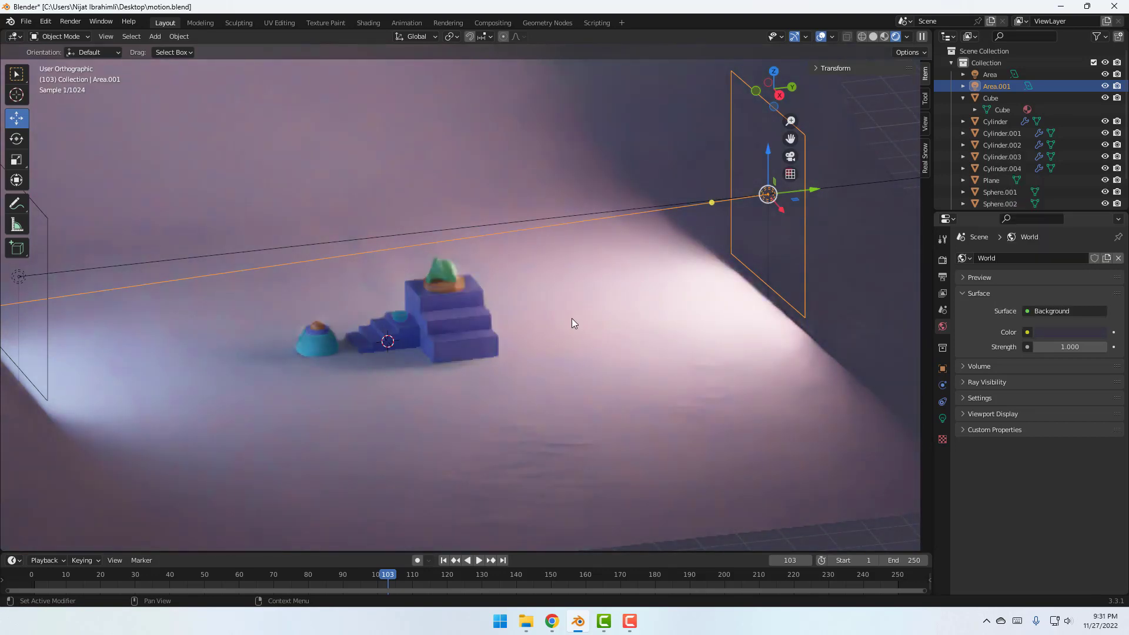
Examine the rendered staircase, monkey head and stacked cylinders up close under the tinted lighting.
middle_click_drag(571, 319, 502, 340)
scroll(360, 363, "up", 3)
scroll(379, 360, "up", 3)
scroll(357, 378, "up", 2)
scroll(447, 338, "up", 1)
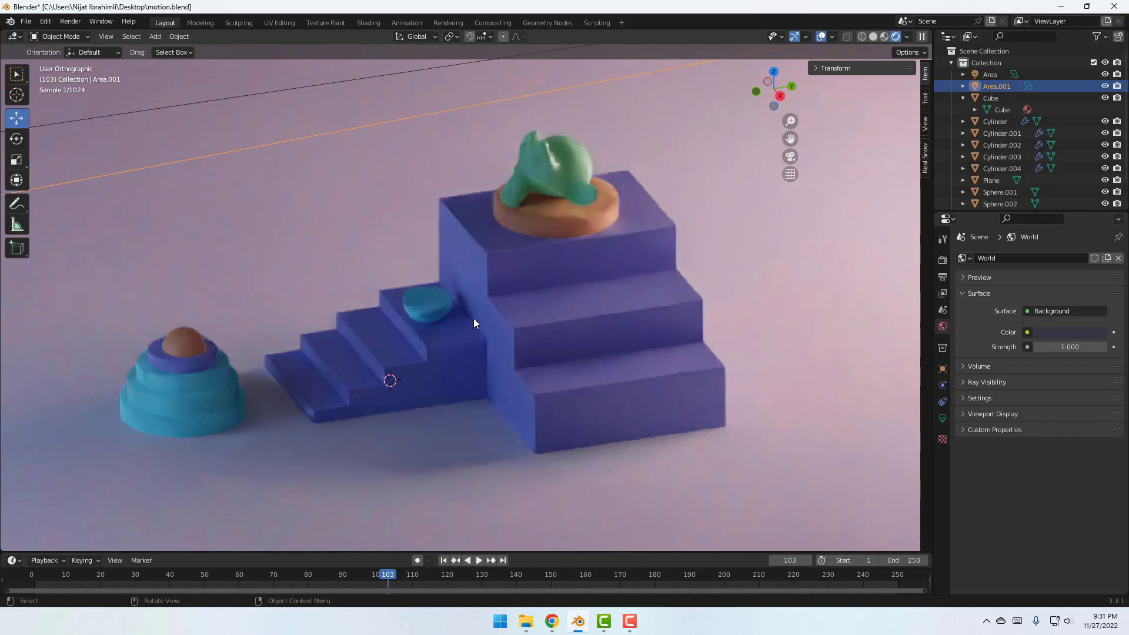
scroll(474, 319, "up", 1)
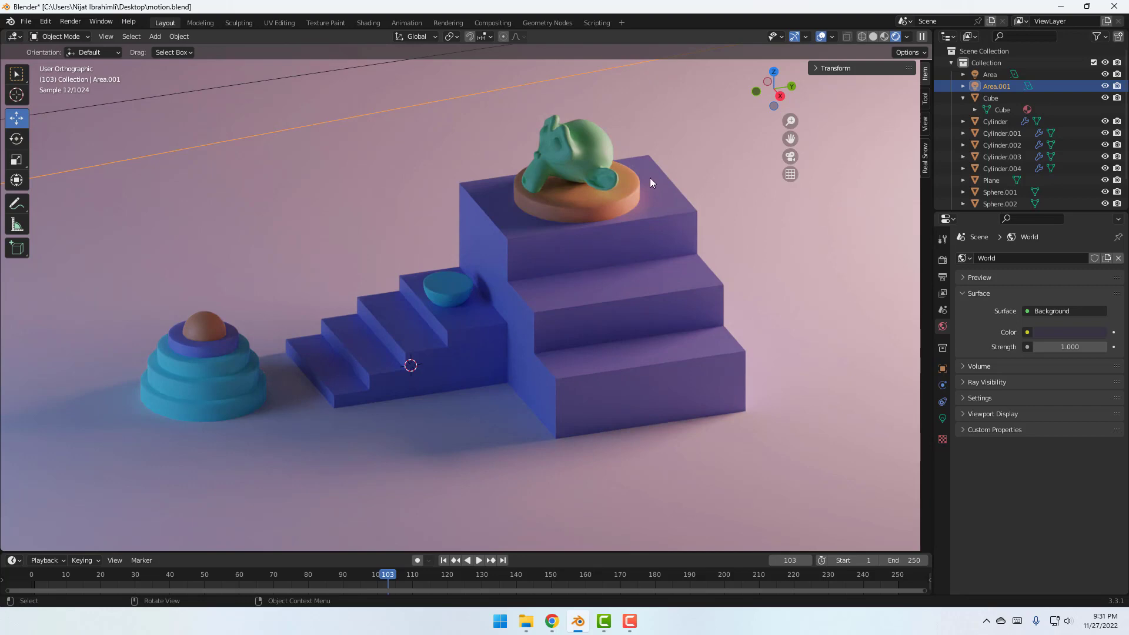
scroll(666, 197, "up", 3)
middle_click_drag(757, 186, 679, 276)
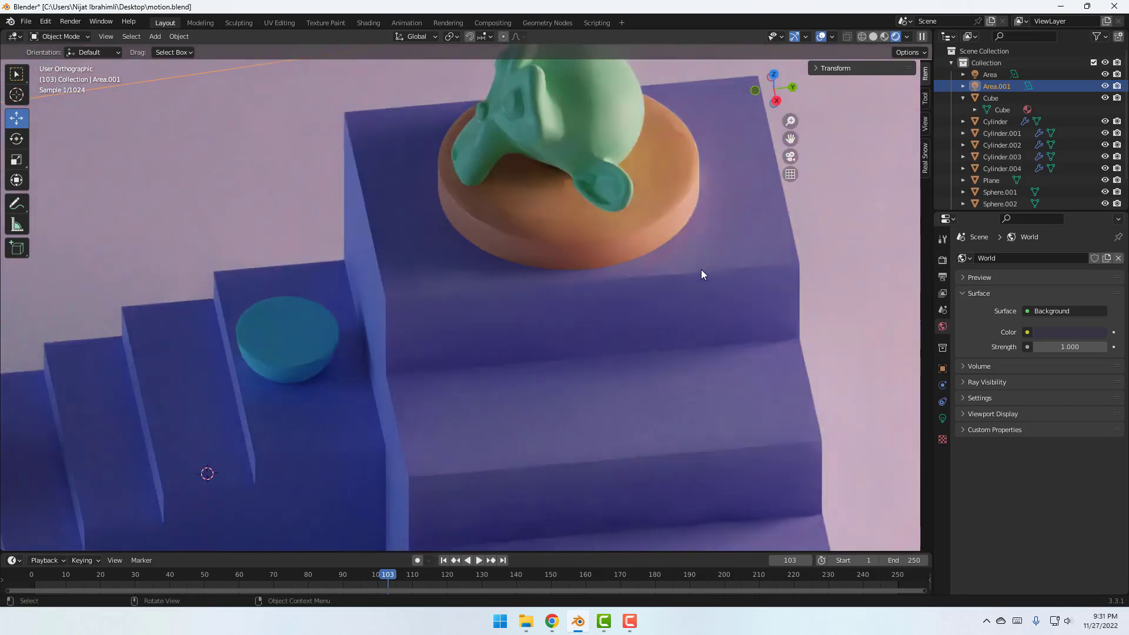
Set the purple staircase material's metallic to 0.827, specular to 0.248 and roughness to 0.319.
left_click(701, 270)
left_click(943, 469)
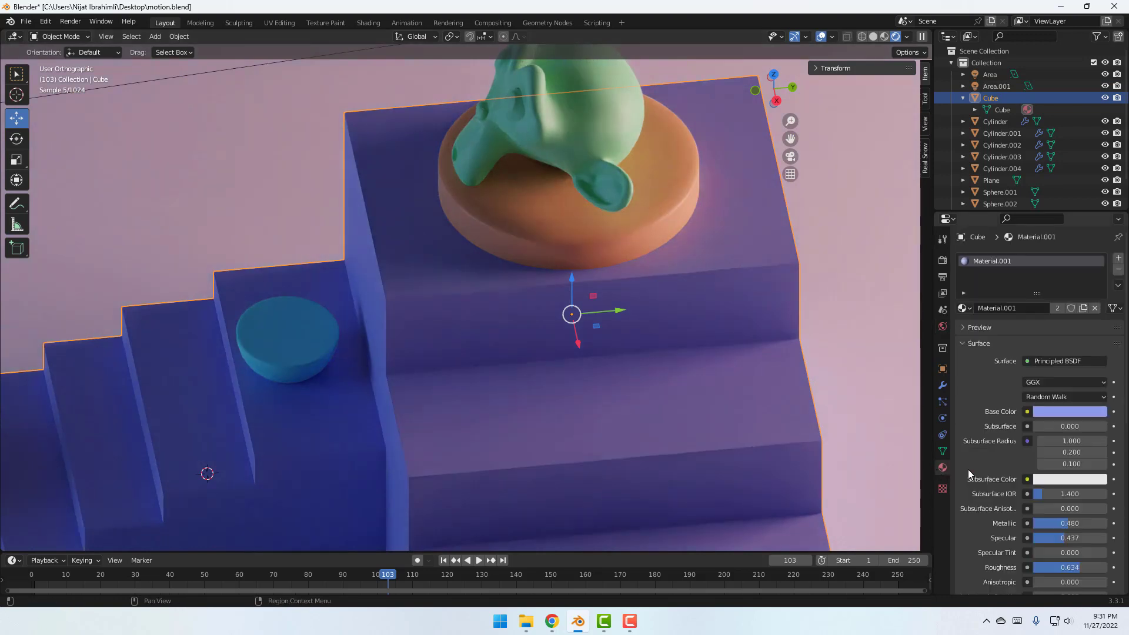
scroll(999, 465, "down", 3)
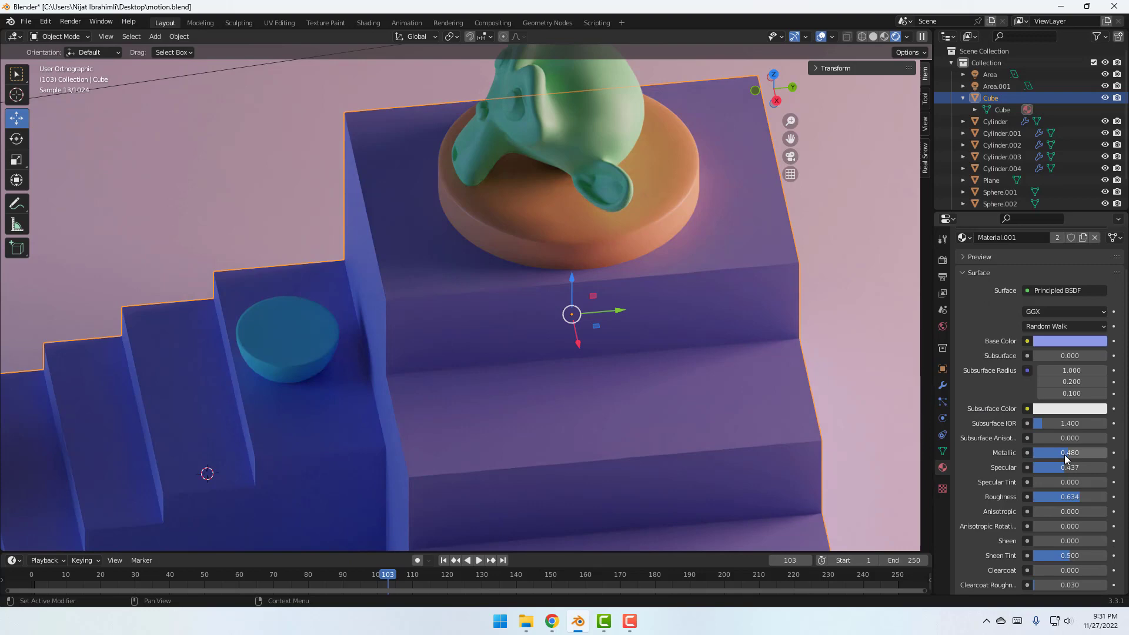
left_click_drag(1064, 453, 1048, 499)
middle_click_drag(883, 429, 629, 386)
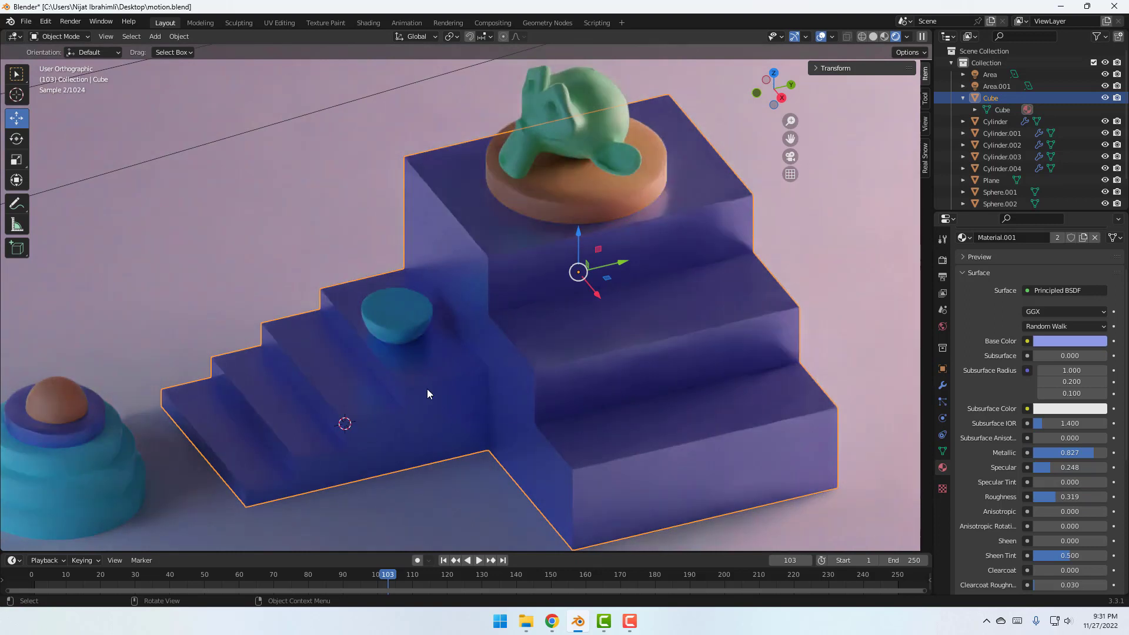
Set the roughness of the orange cylinder's material under the monkey head to 0.217.
left_click(549, 191)
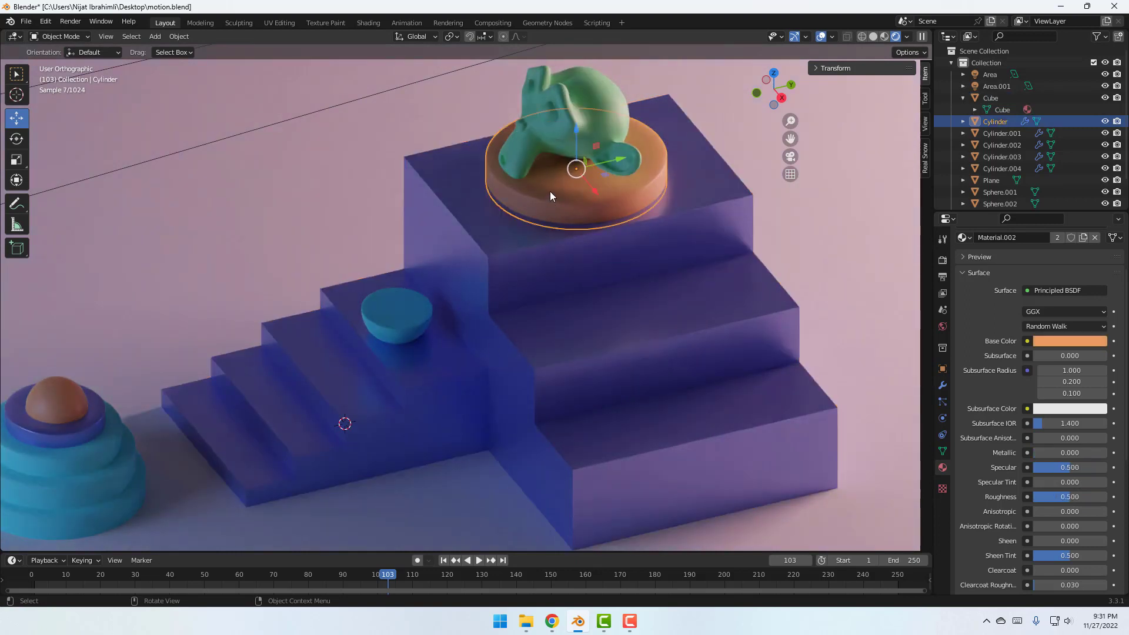
left_click(1047, 496)
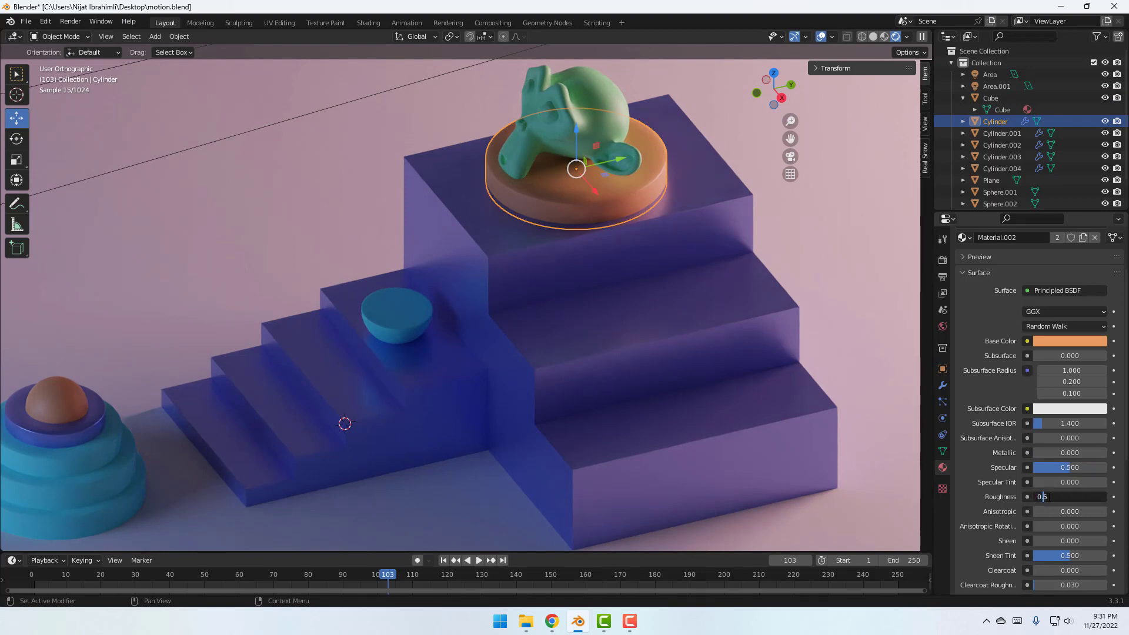
type("0.217")
key("Return")
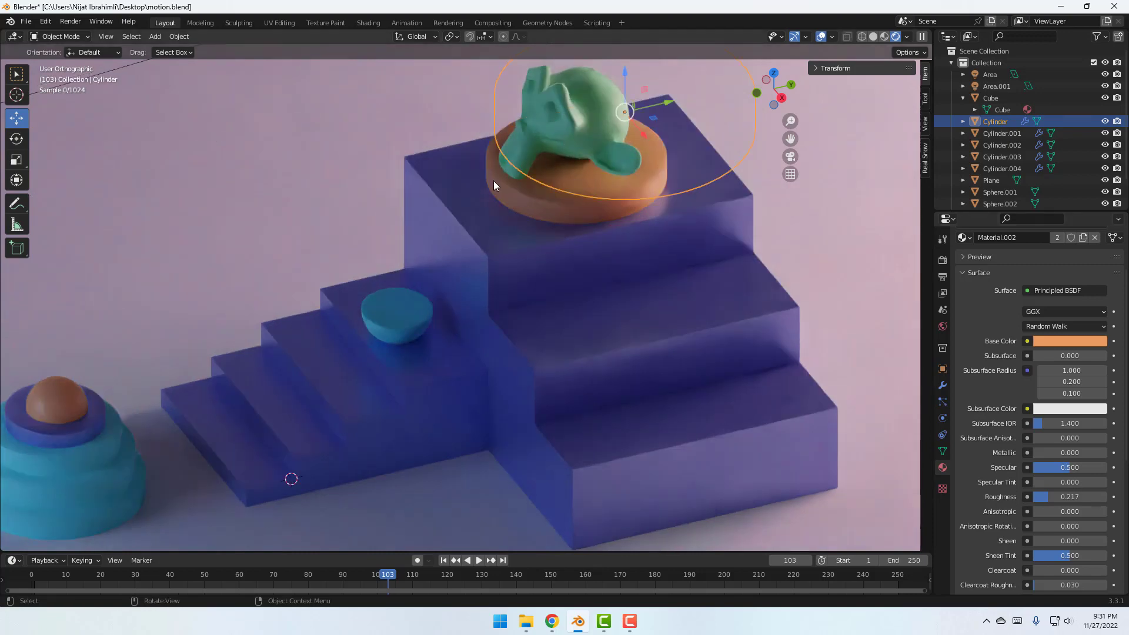
Select the backdrop plane behind the staircase for material editing.
scroll(496, 181, "up", 2)
scroll(573, 194, "down", 3)
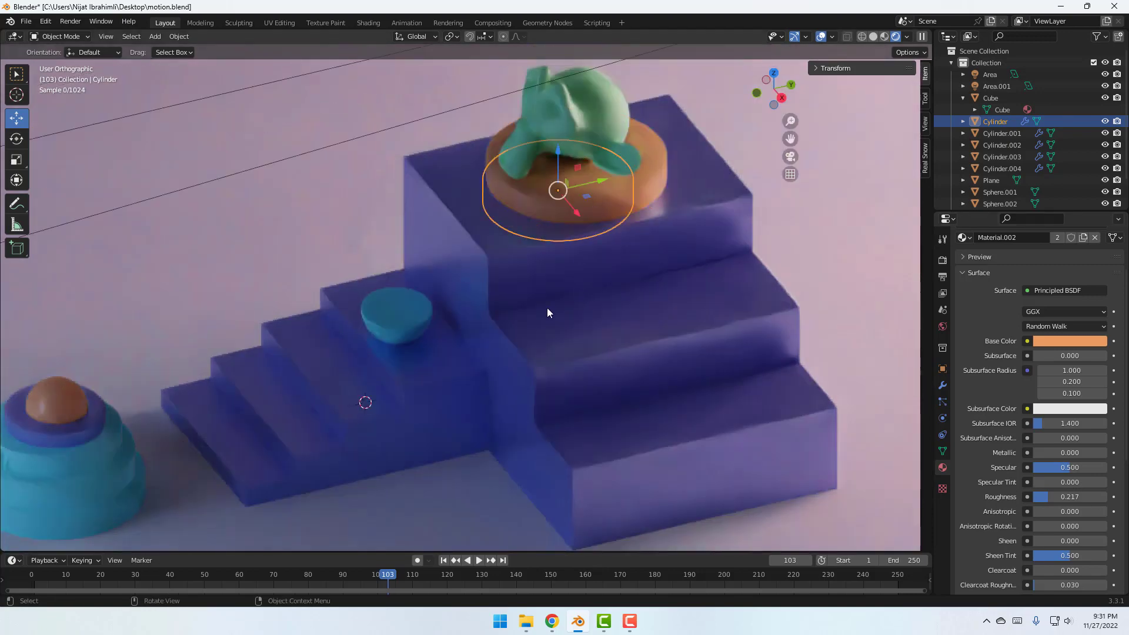
middle_click_drag(481, 333, 500, 325, "shift")
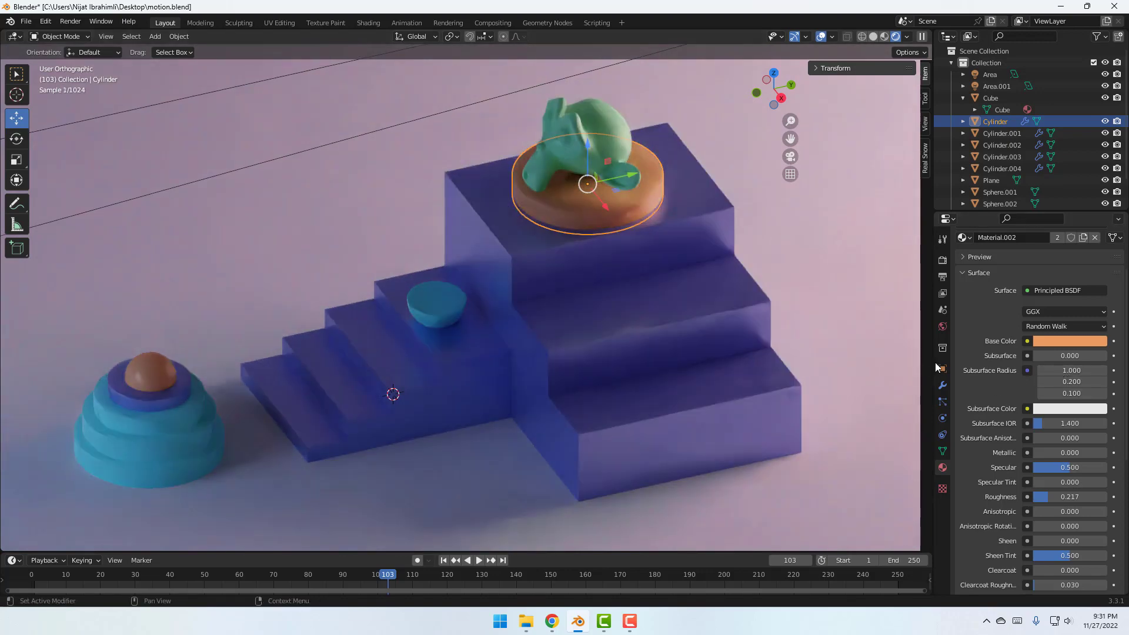
left_click(820, 223)
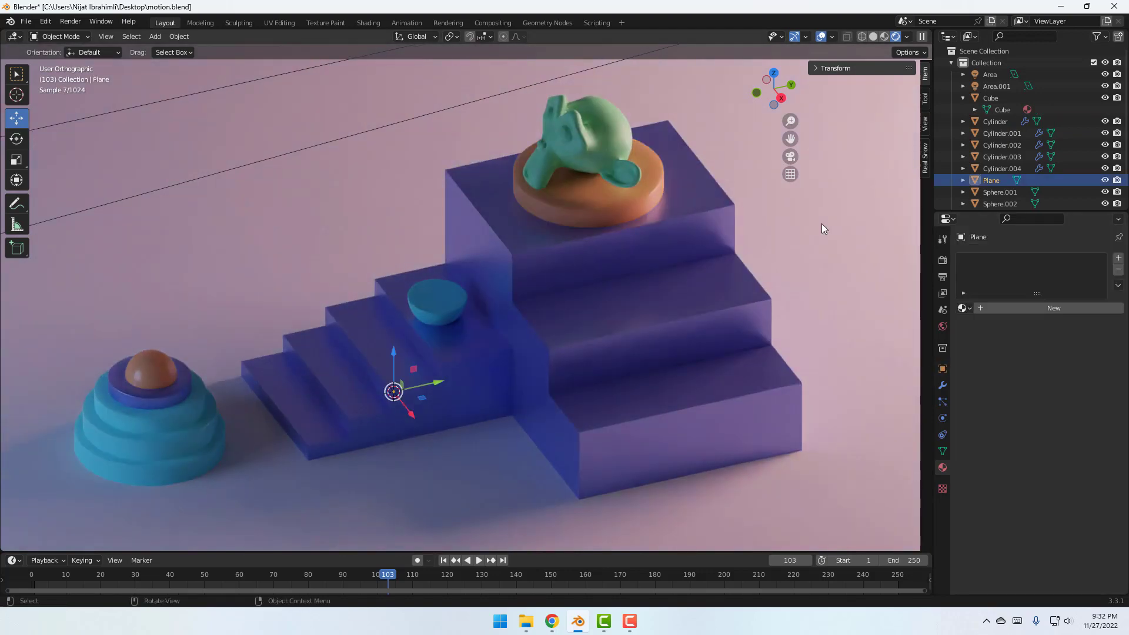